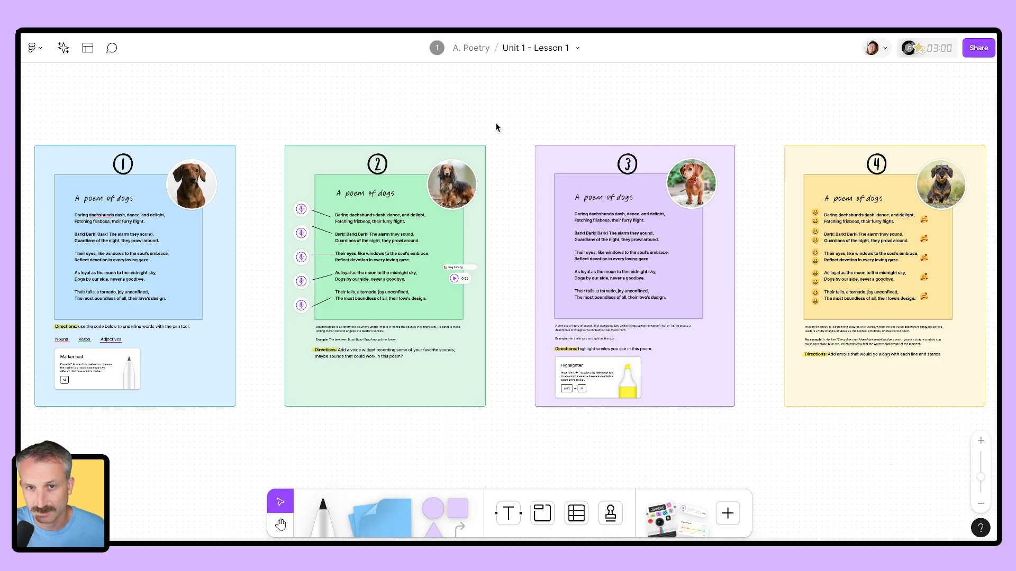
Step: Set the board's general access to Anyone with the link can view, save, and copy the share link
{"action": "left_click", "coordinate": [976, 50]}
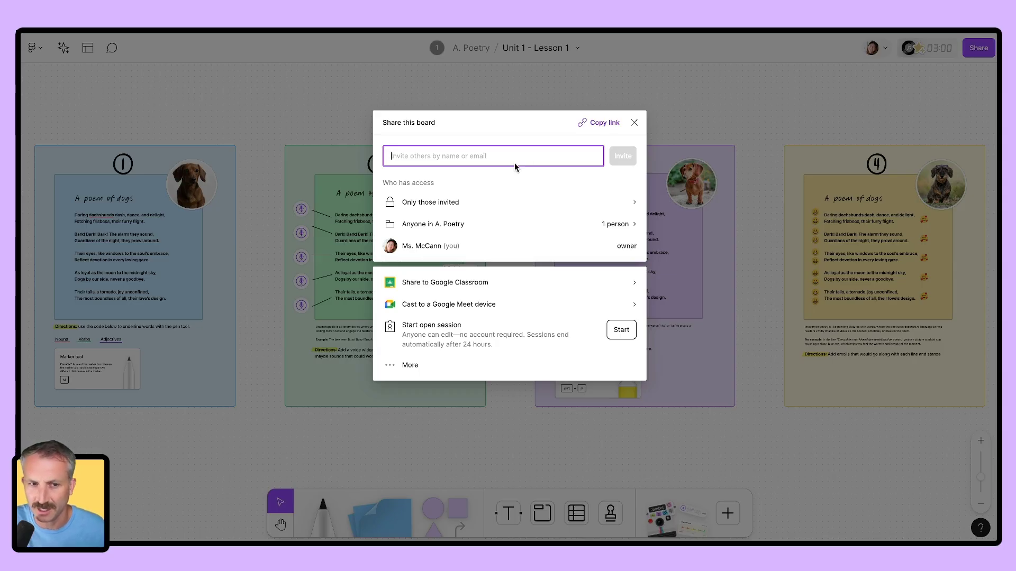
{"action": "left_click", "coordinate": [435, 204]}
{"action": "left_click", "coordinate": [423, 208]}
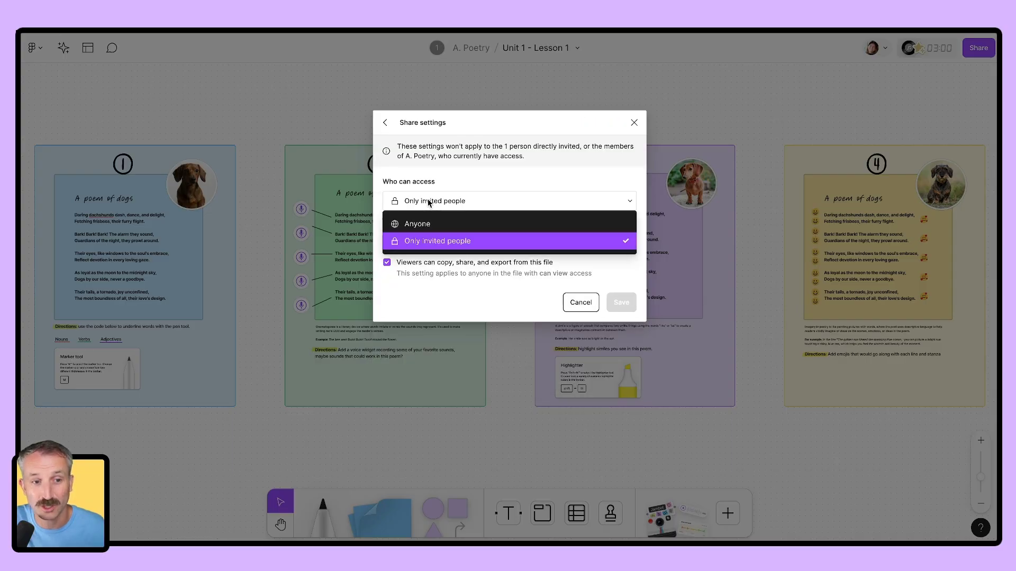
{"action": "left_click", "coordinate": [417, 227]}
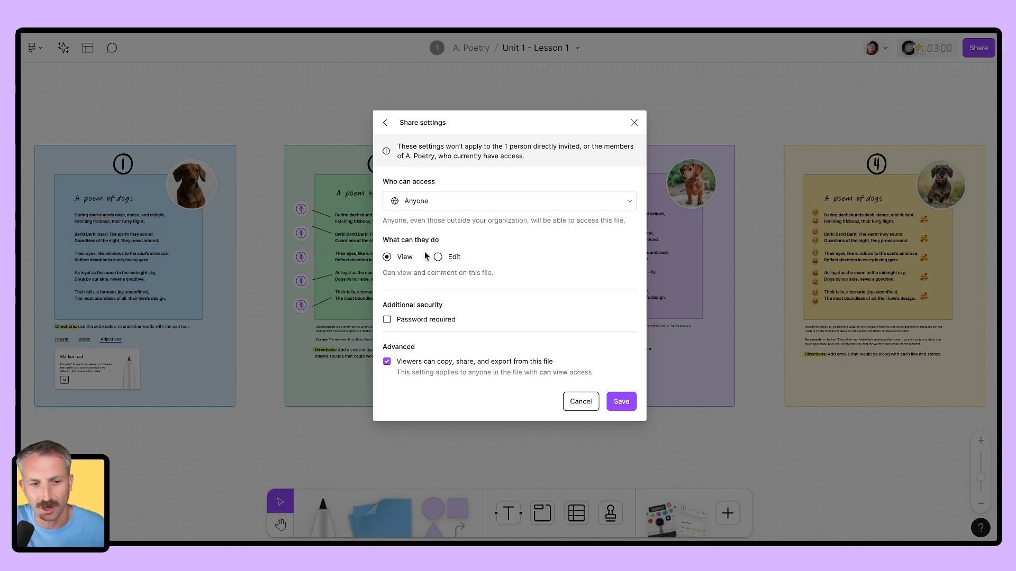
{"action": "left_click", "coordinate": [616, 403]}
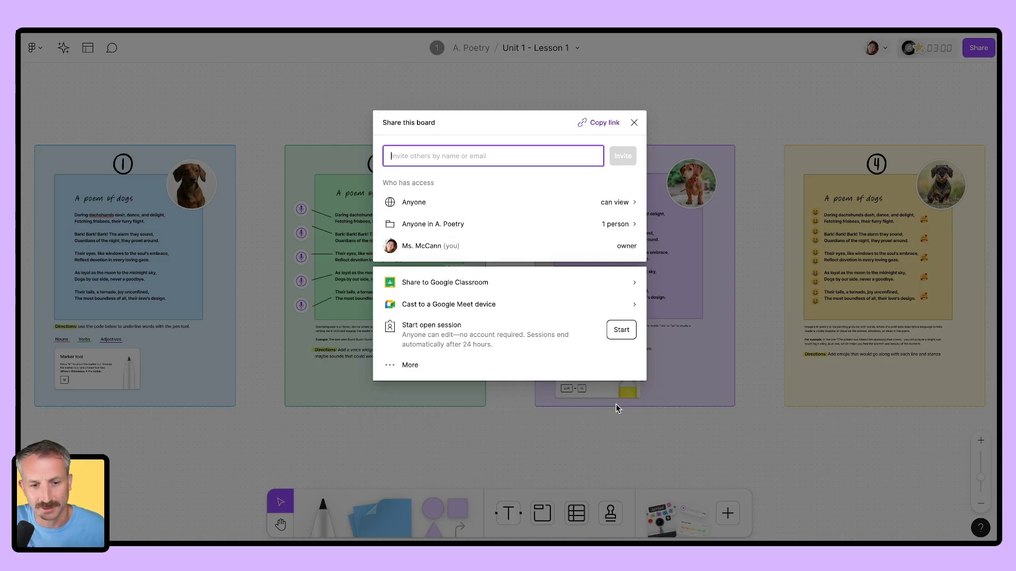
{"action": "left_click", "coordinate": [601, 124]}
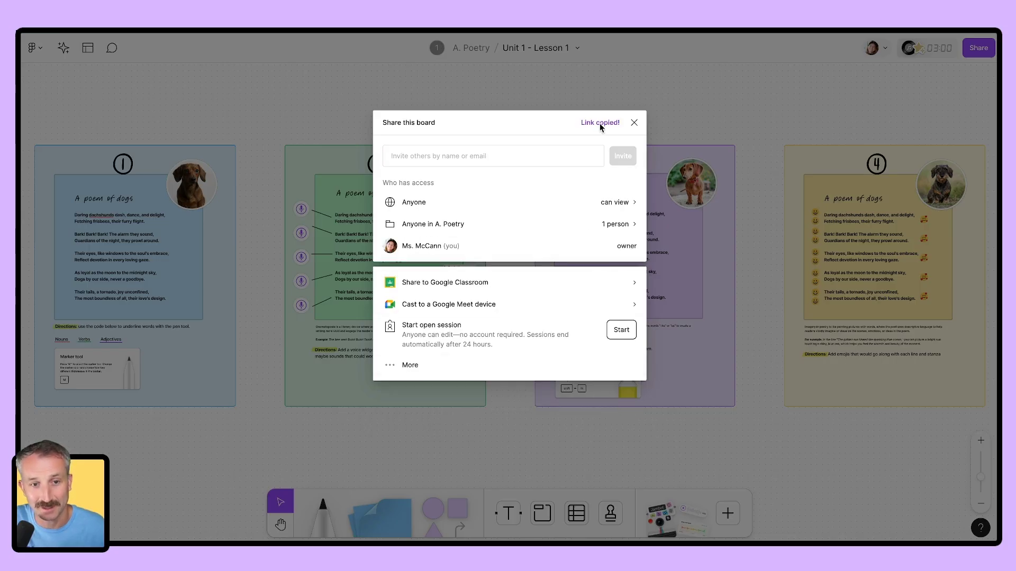
{"action": "left_click", "coordinate": [704, 86]}
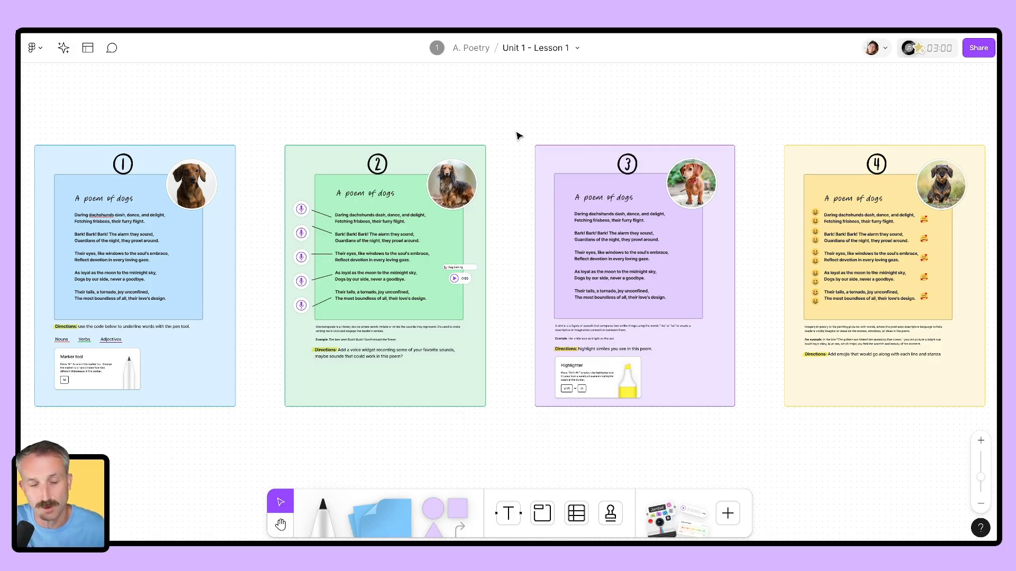
Step: Duplicate the board from the title menu, confirming the copy is titled 'Unit 1 - Lesson 1 (Copy)'
{"action": "left_click", "coordinate": [576, 49]}
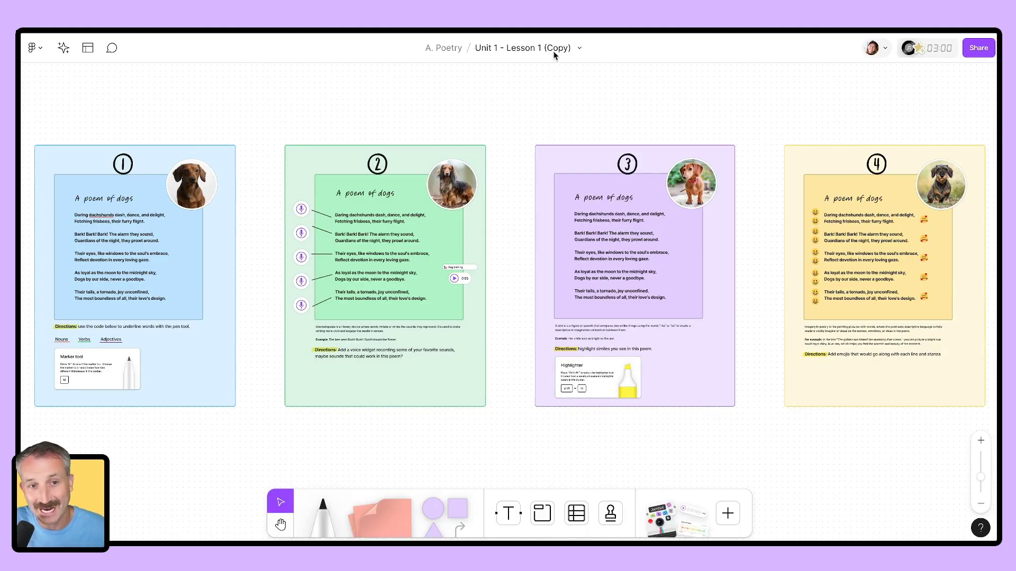
{"action": "left_click", "coordinate": [537, 51]}
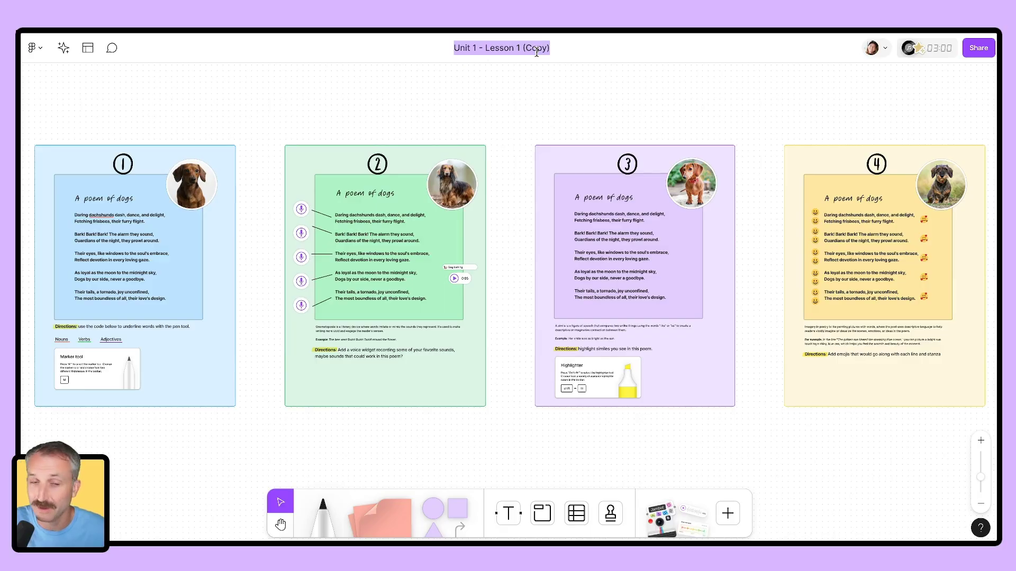
{"action": "left_click", "coordinate": [546, 107]}
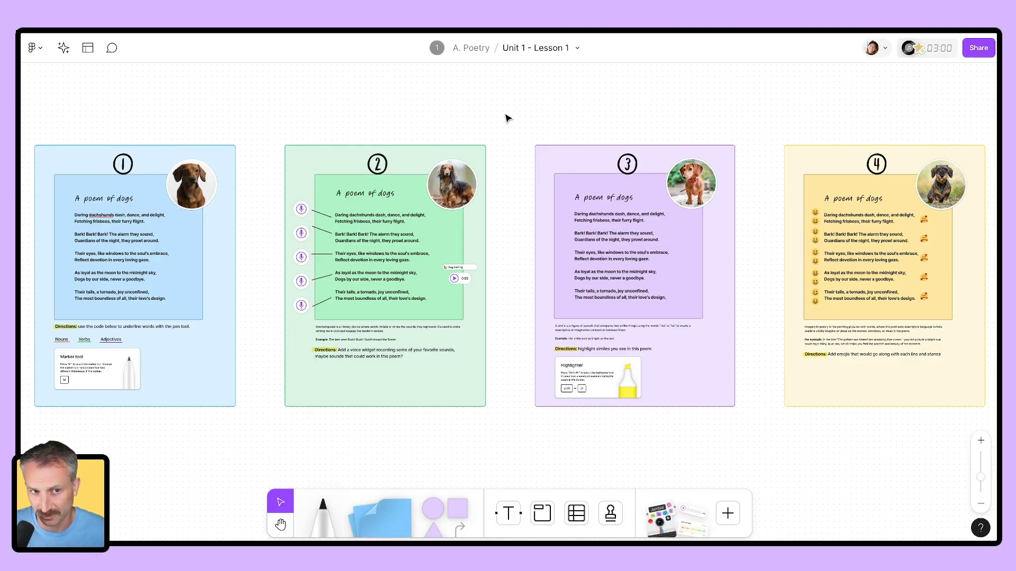
Step: Exit full screen and replace the board URL's ?node-id query with /duplicate, then select the address
{"action": "key", "text": "super+shift+f"}
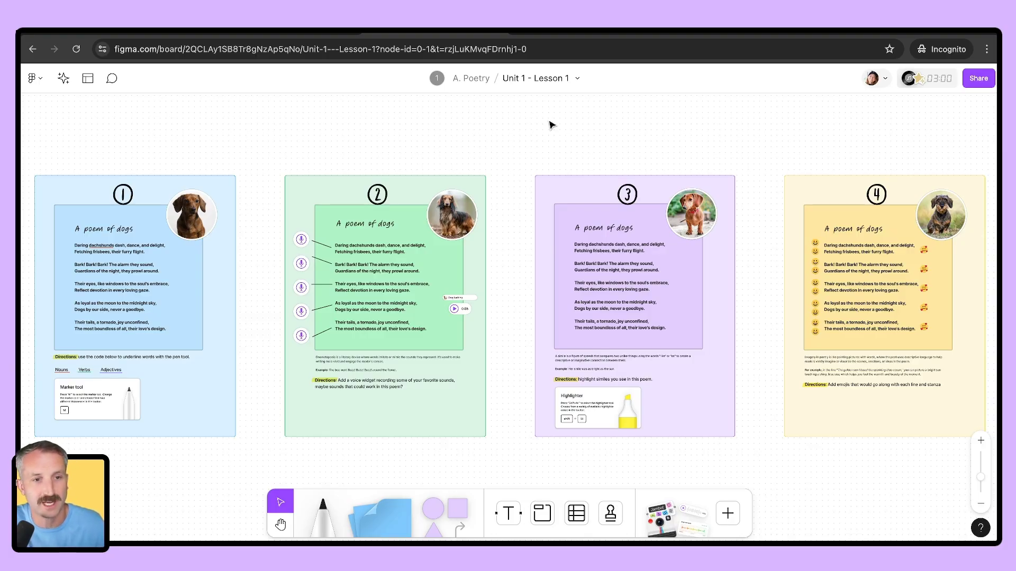
{"action": "left_click", "coordinate": [548, 47]}
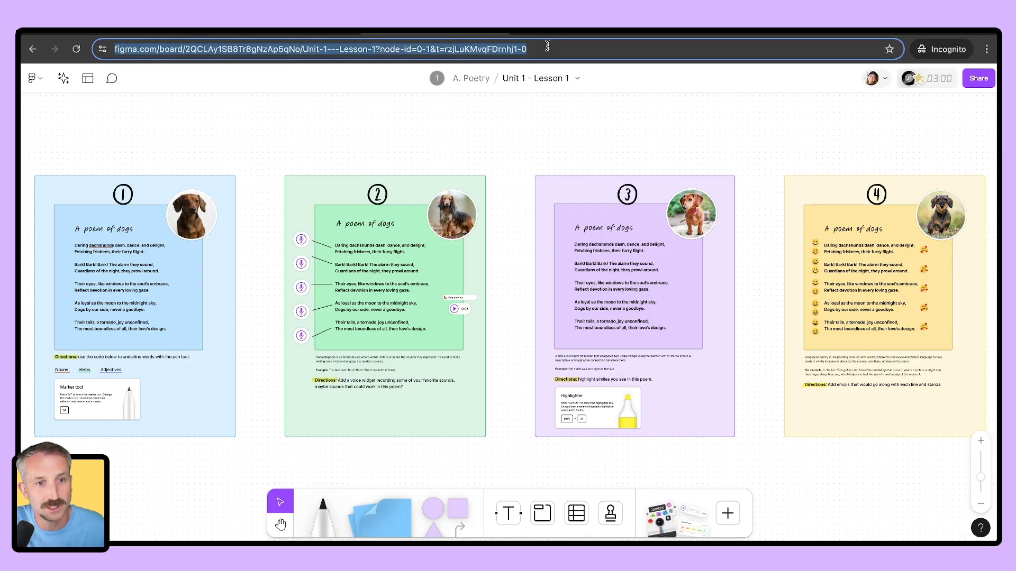
{"action": "left_click", "coordinate": [547, 46]}
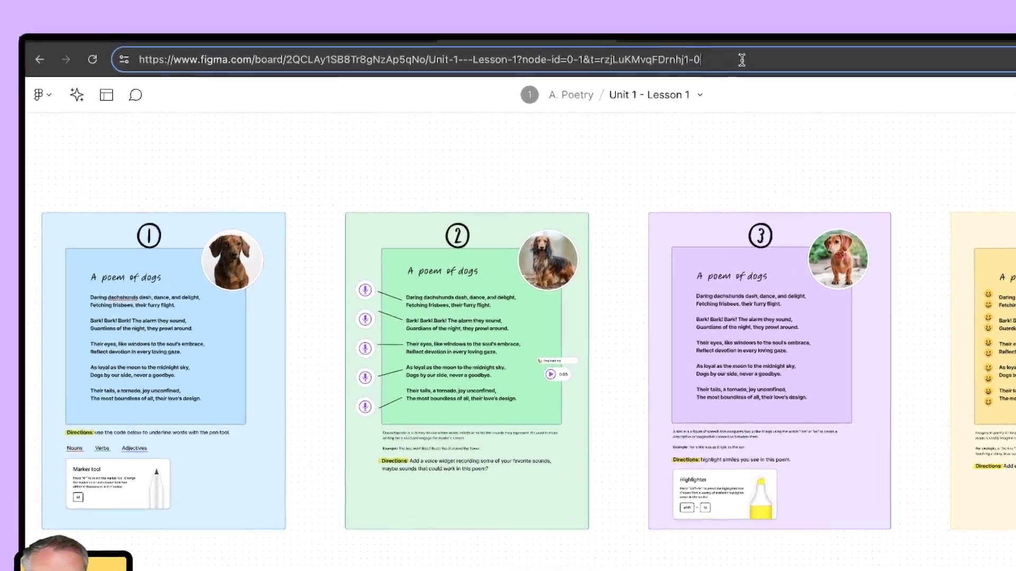
{"action": "left_click_drag", "start_coordinate": [587, 48], "coordinate": [489, 47]}
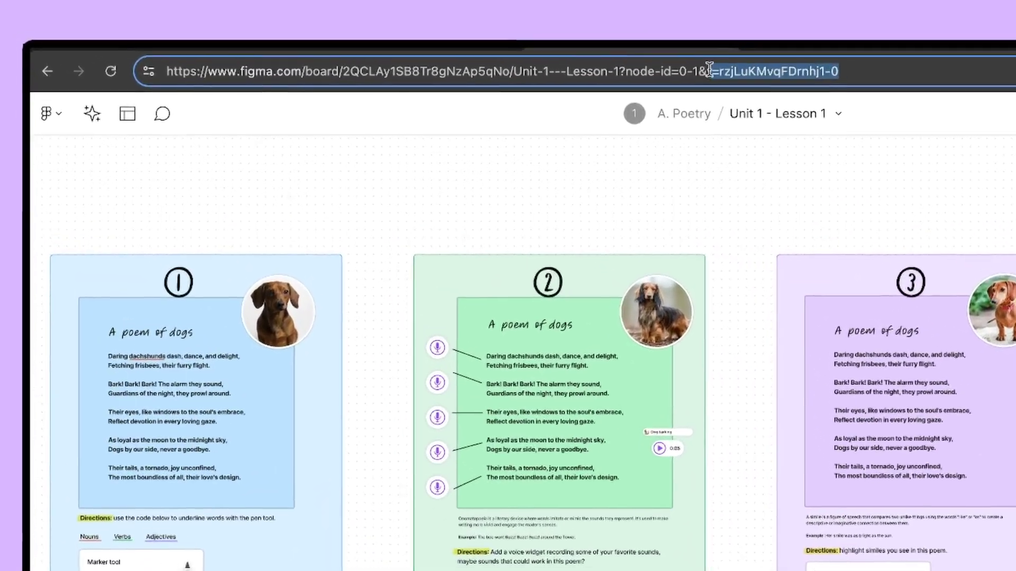
{"action": "left_click_drag", "start_coordinate": [710, 69], "coordinate": [621, 75]}
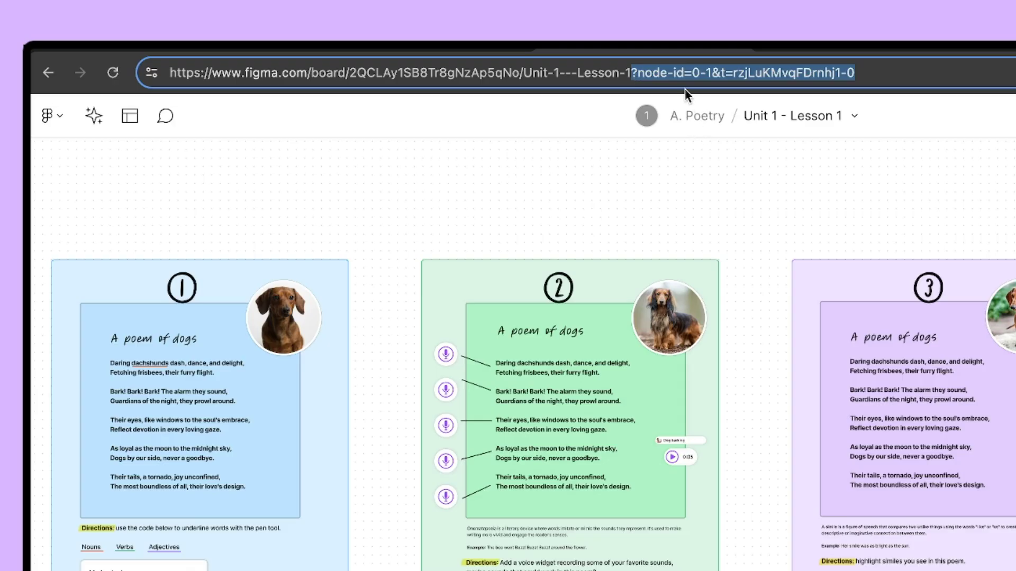
{"action": "key", "text": "BackSpace"}
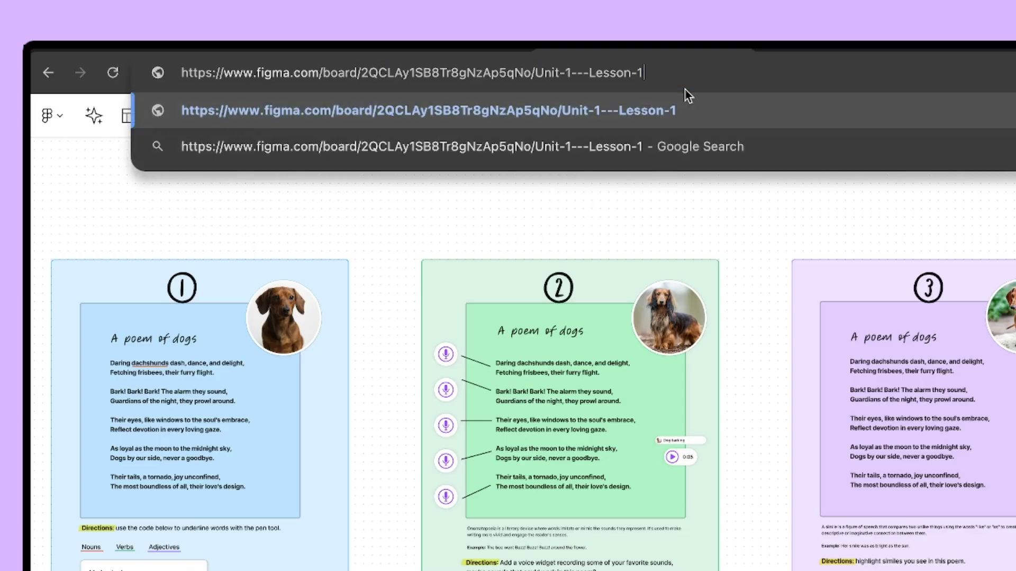
{"action": "type", "text": "/"}
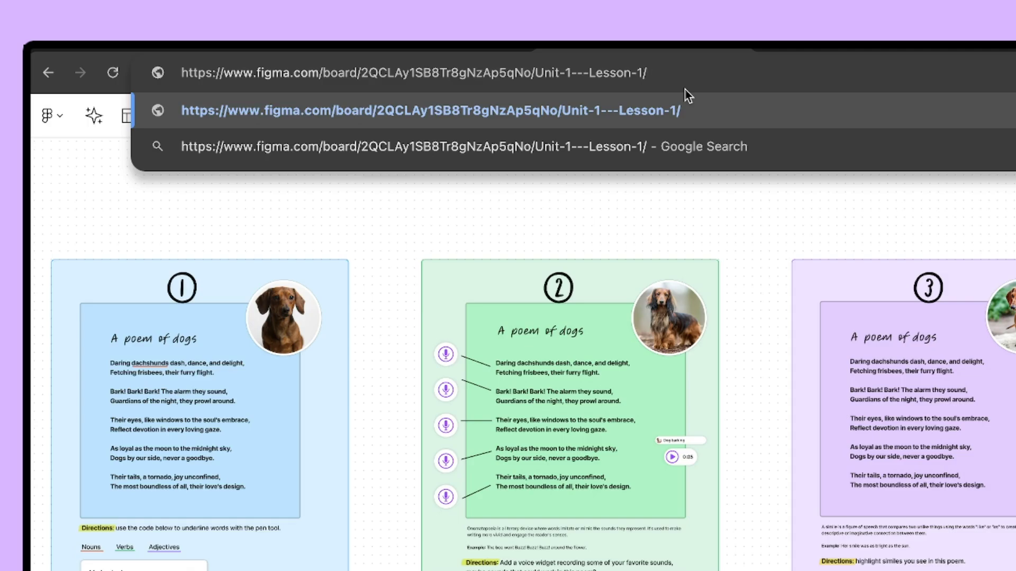
{"action": "type", "text": "duplicate"}
{"action": "key", "text": "super+a"}
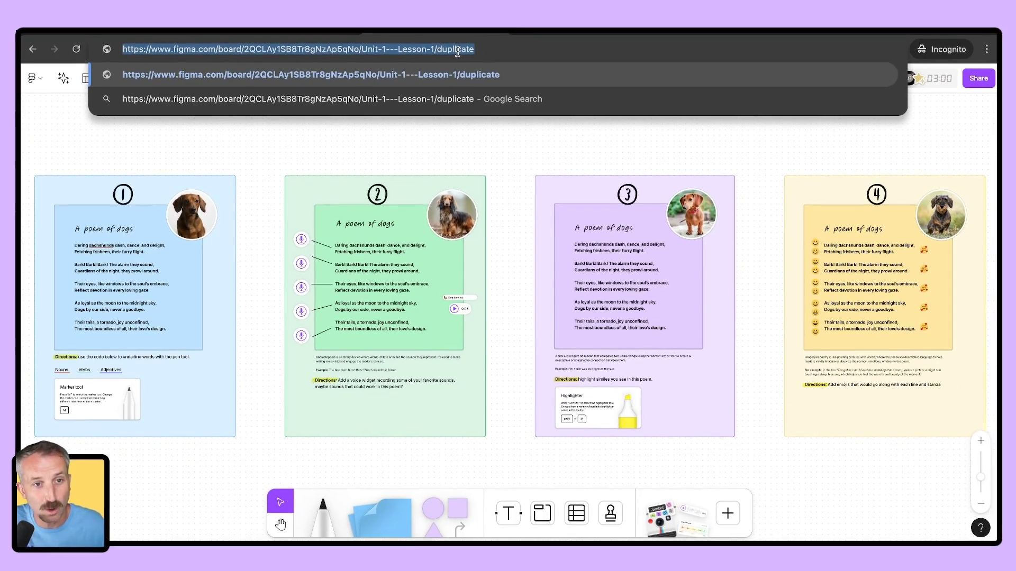
Step: Load the /duplicate link in a new Incognito tab to create a 'Unit 1 - Lesson 1 (Copy)' board
{"action": "key", "text": "super+t"}
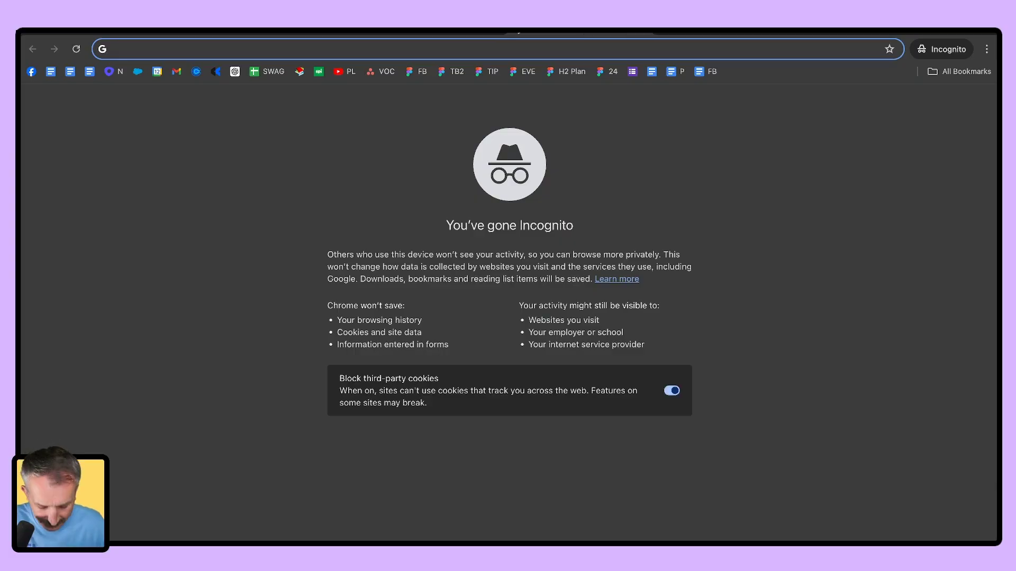
{"action": "key", "text": "super+v"}
{"action": "key", "text": "Return"}
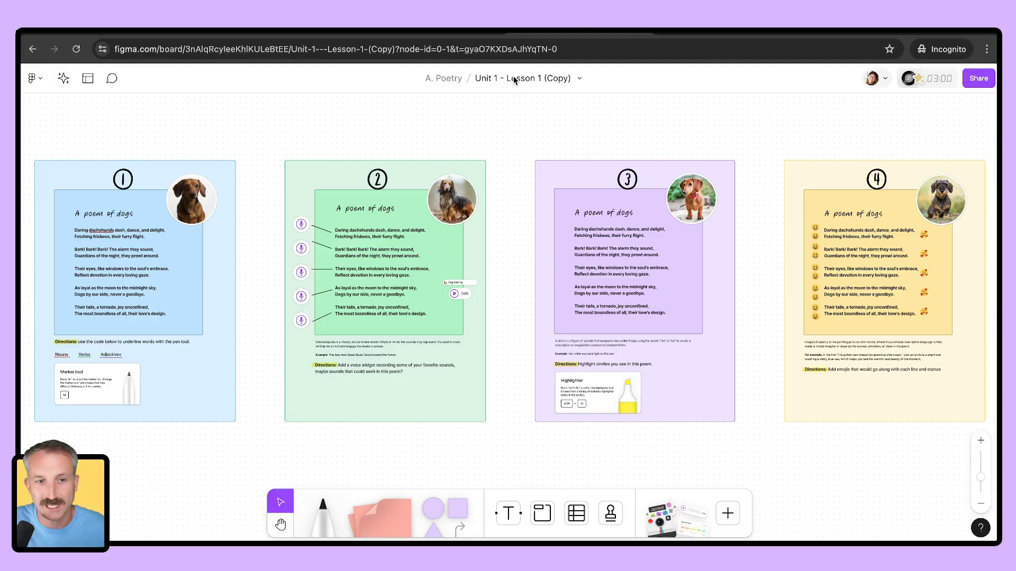
{"action": "left_click", "coordinate": [514, 79]}
{"action": "left_click", "coordinate": [532, 117]}
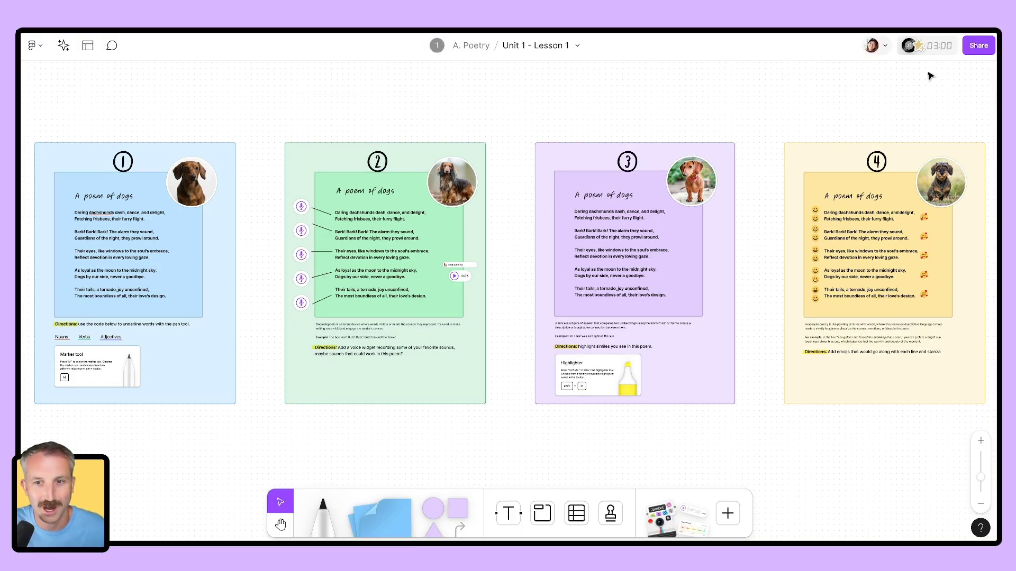
Step: Go back to files, open the B. Word work project, and open the Unit 1 - Lesson 2 board
{"action": "left_click", "coordinate": [978, 46]}
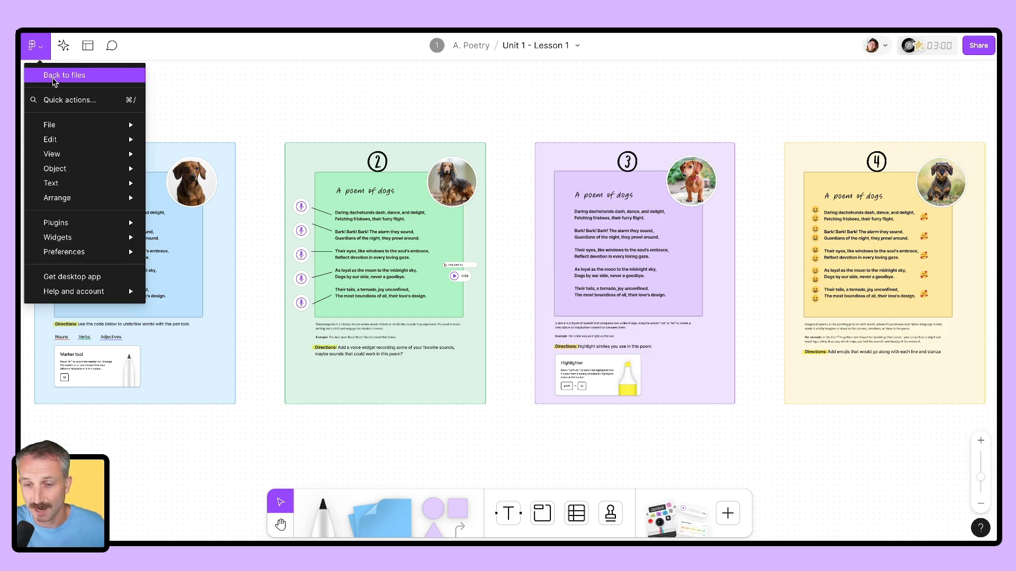
{"action": "left_click", "coordinate": [53, 78]}
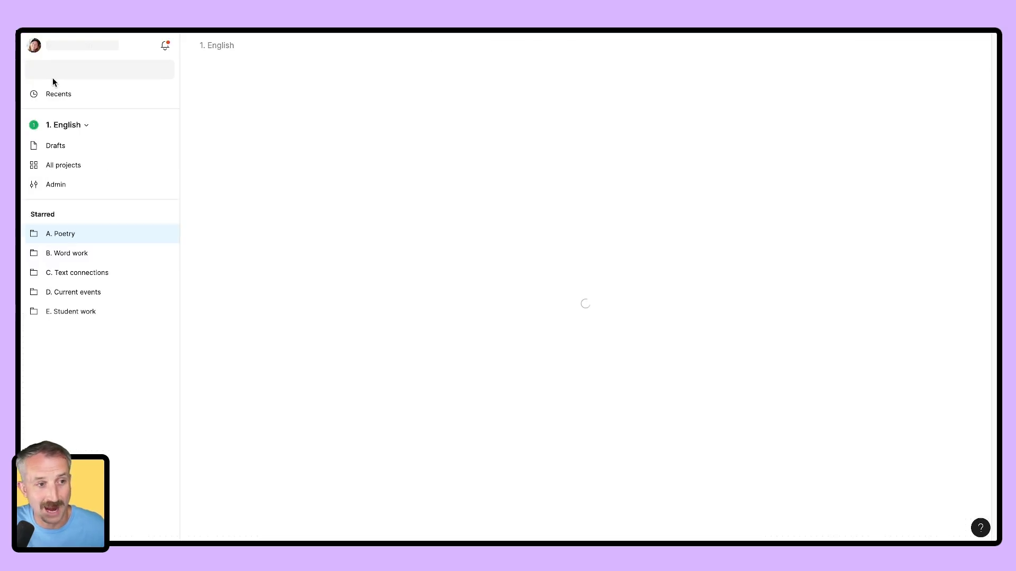
{"action": "left_click", "coordinate": [74, 254]}
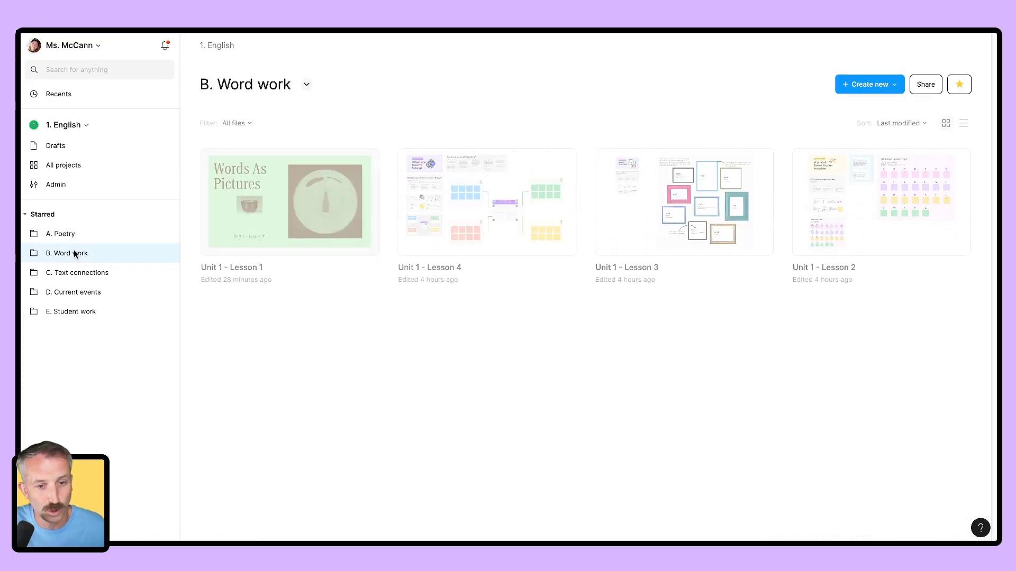
{"action": "left_click", "coordinate": [882, 240]}
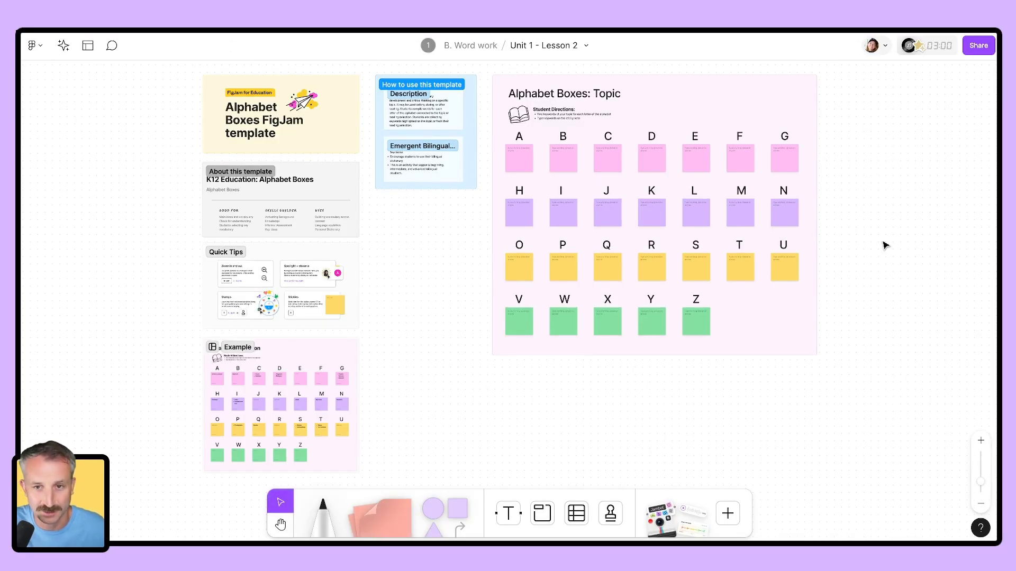
Step: Share the Alphabet Boxes board to Google Classroom, making a copy for each student
{"action": "left_click", "coordinate": [978, 47]}
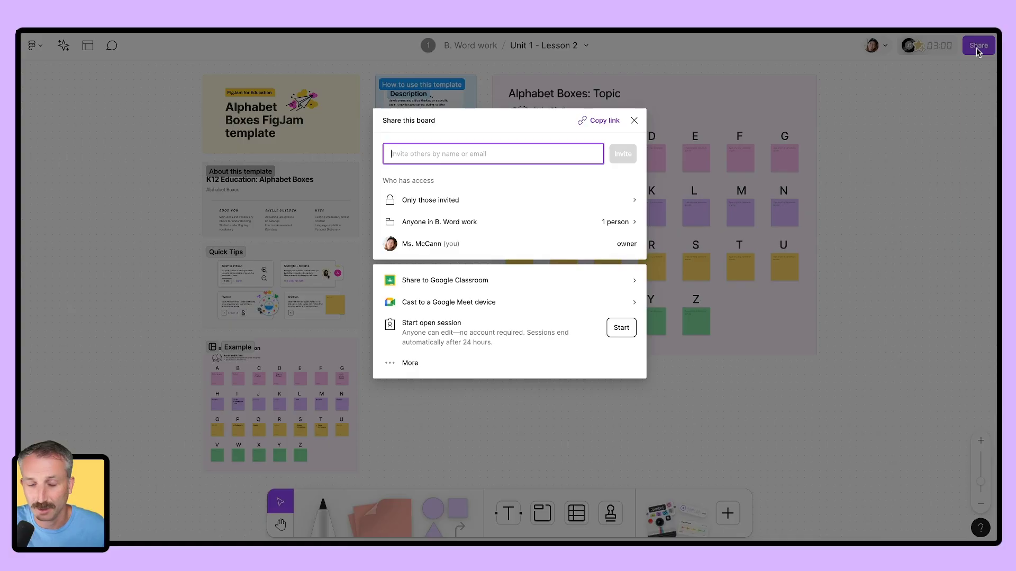
{"action": "left_click", "coordinate": [444, 281]}
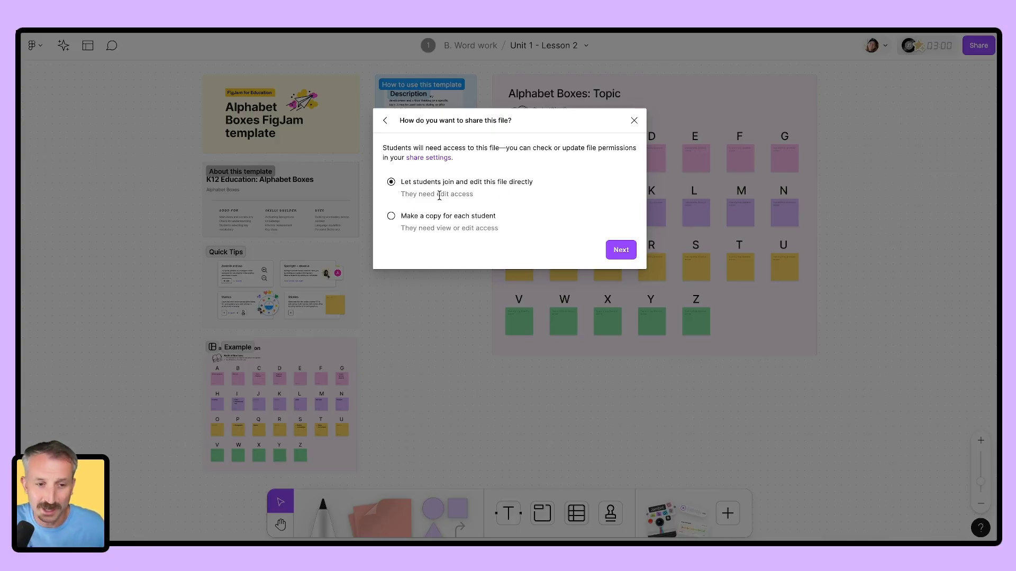
{"action": "left_click", "coordinate": [392, 216]}
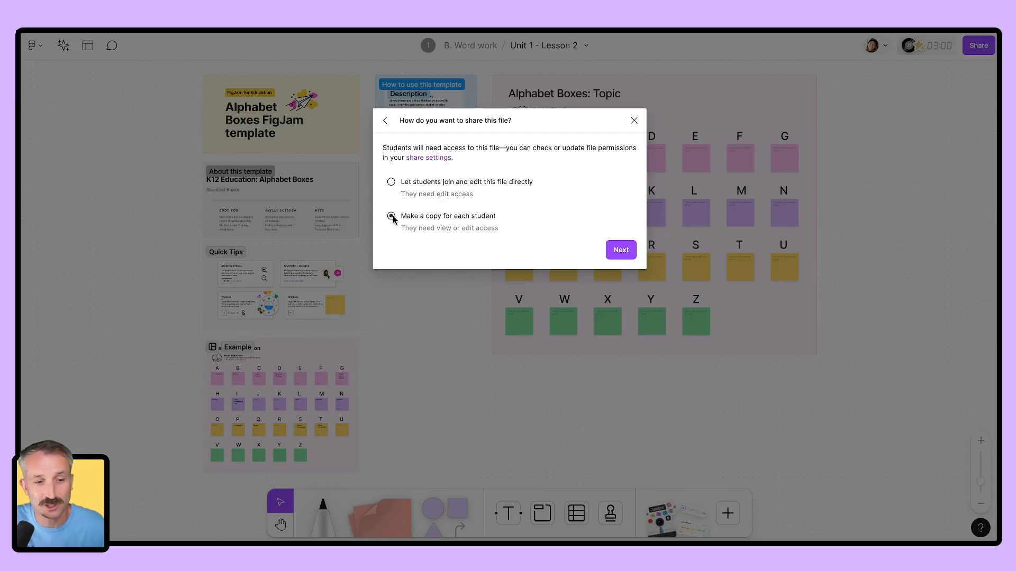
{"action": "left_click", "coordinate": [620, 253]}
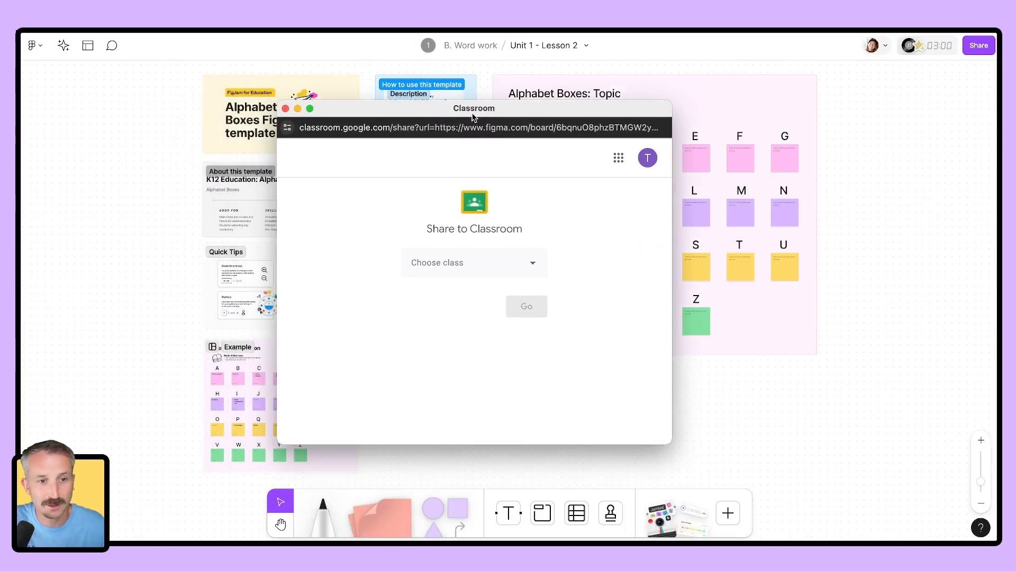
Step: Pick the teacher's class and choose to create an assignment
{"action": "left_click", "coordinate": [459, 270]}
{"action": "left_click", "coordinate": [466, 325]}
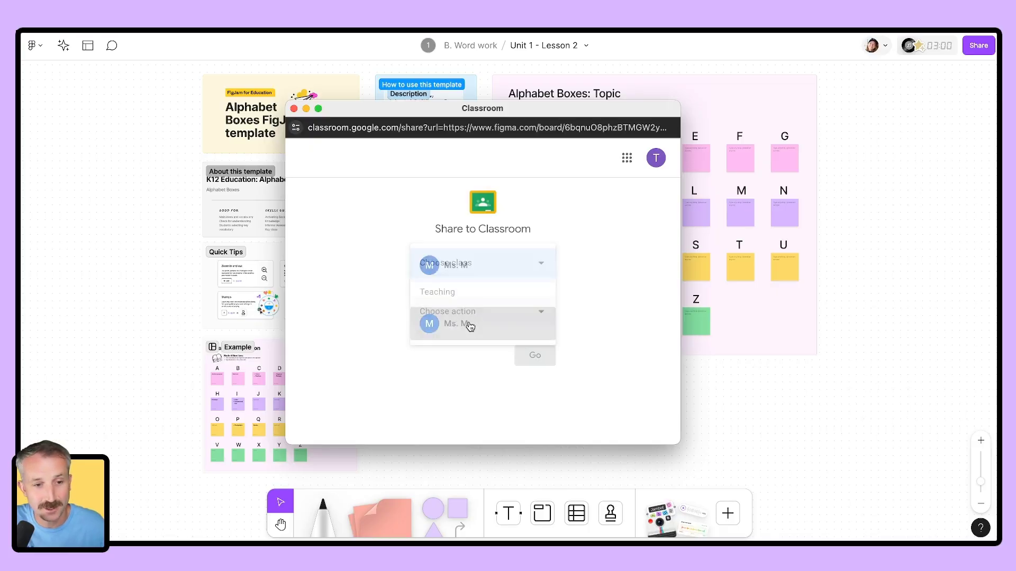
{"action": "left_click", "coordinate": [469, 314]}
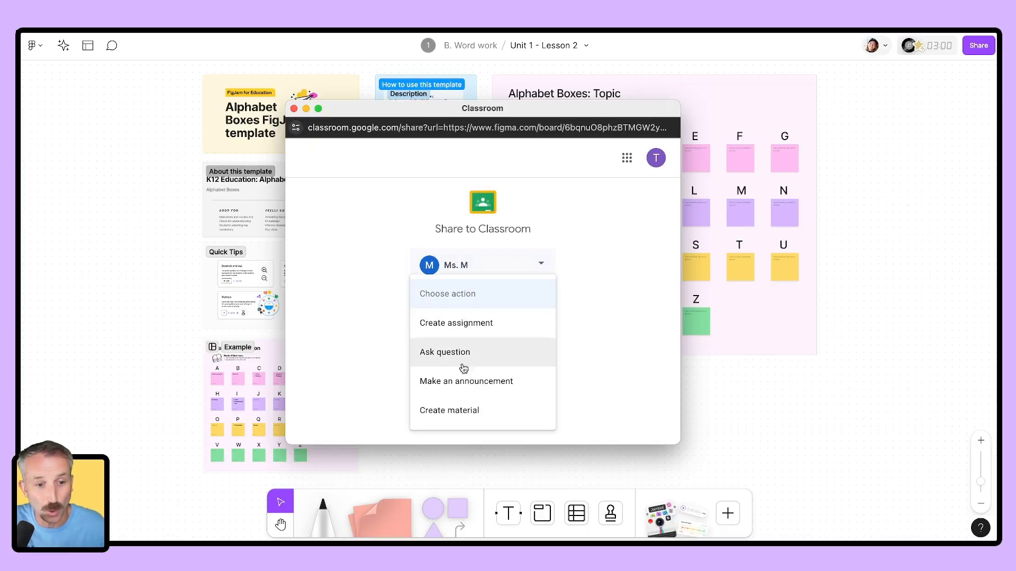
{"action": "left_click", "coordinate": [458, 327]}
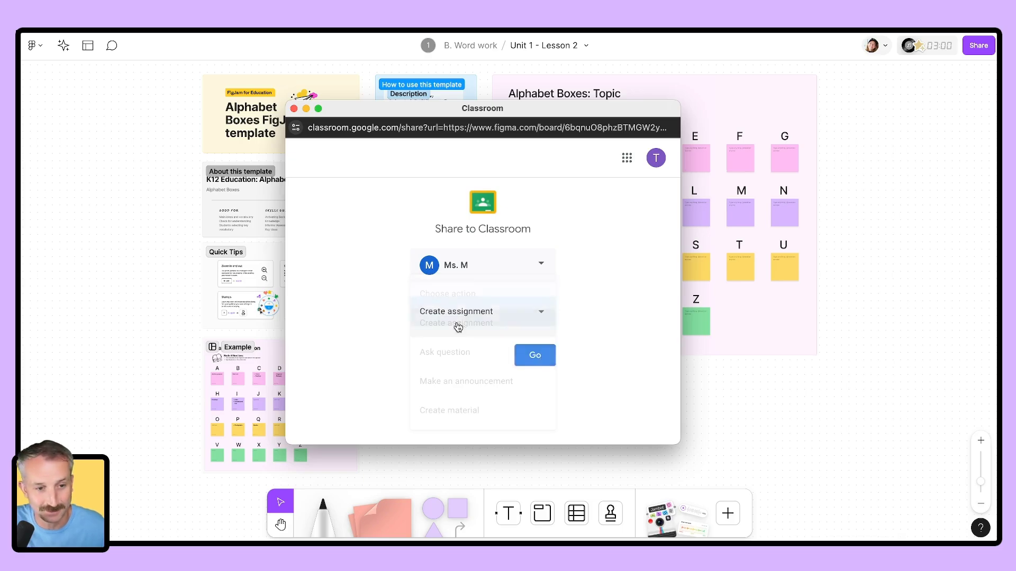
{"action": "left_click", "coordinate": [533, 355]}
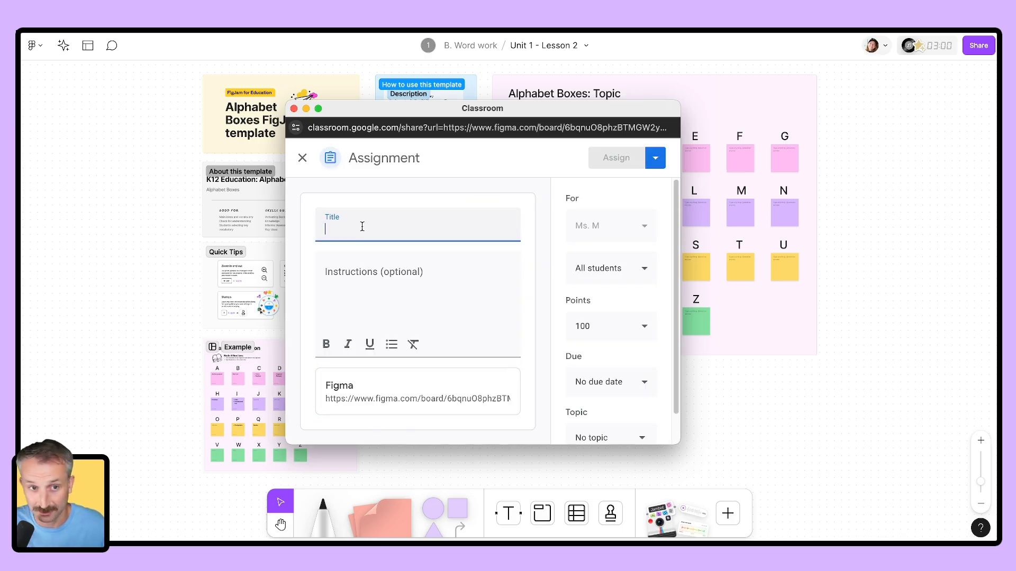
Step: Title the assignment 'Unit 1 - Lesson 2' and paste the two instruction lines
{"action": "type", "text": "Unit 1 - Lesson 2"}
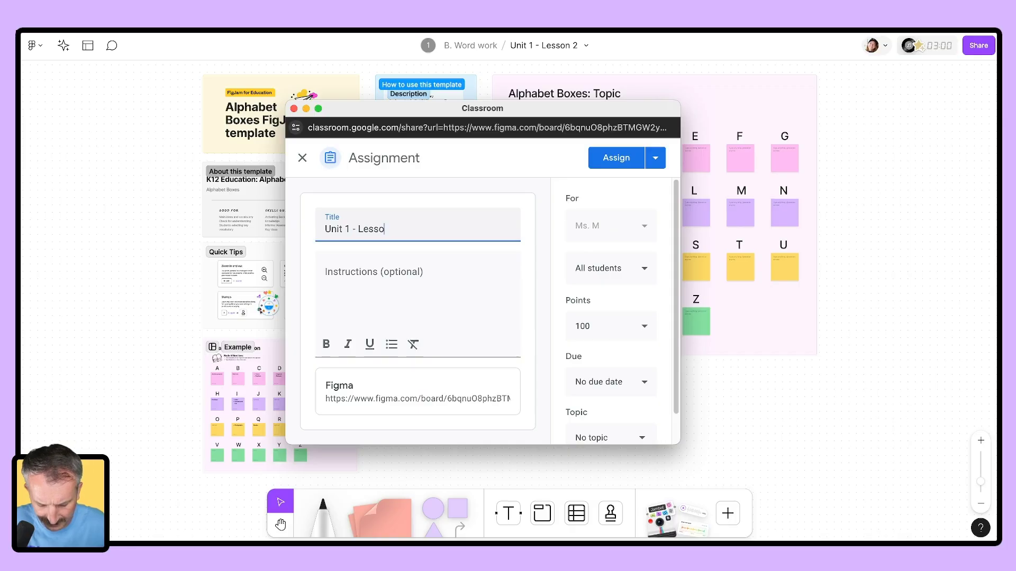
{"action": "left_click", "coordinate": [333, 274]}
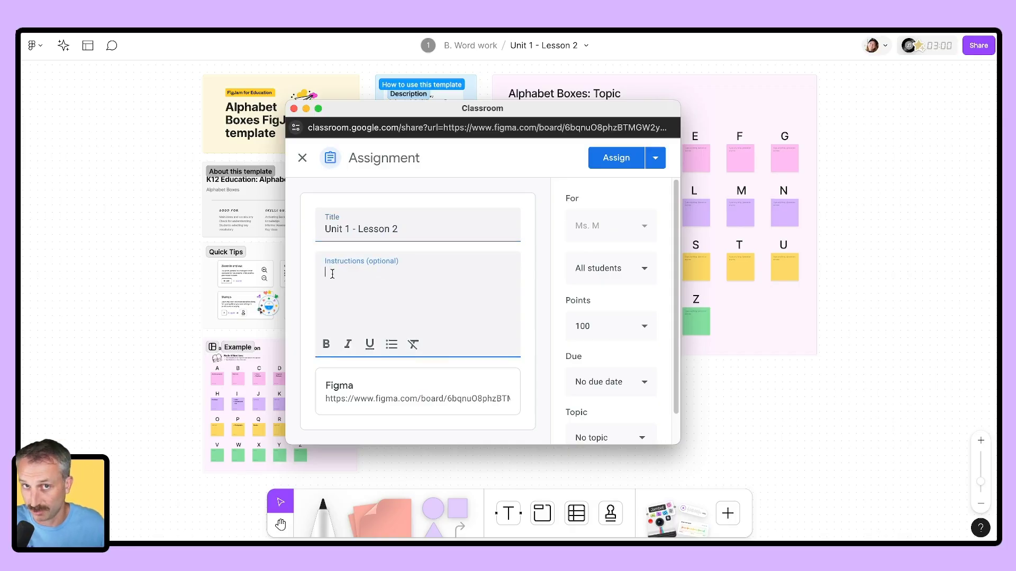
{"action": "type", "text": "1. Use the alphabet boxes during or word work time this week 2. Be ready to share this out with your table group on Friday"}
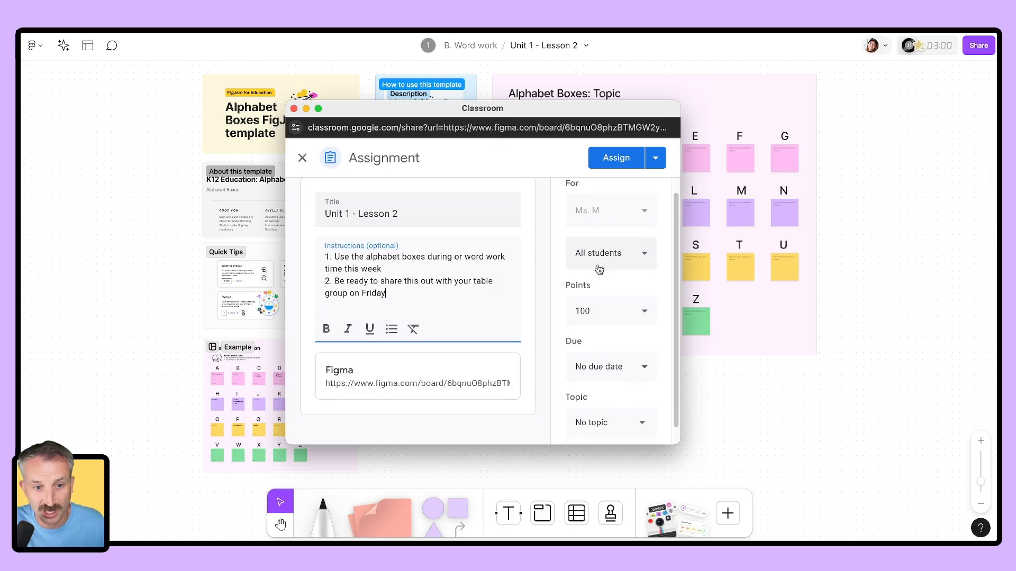
{"action": "scroll", "coordinate": [595, 260], "scroll_direction": "down", "scroll_amount": 1}
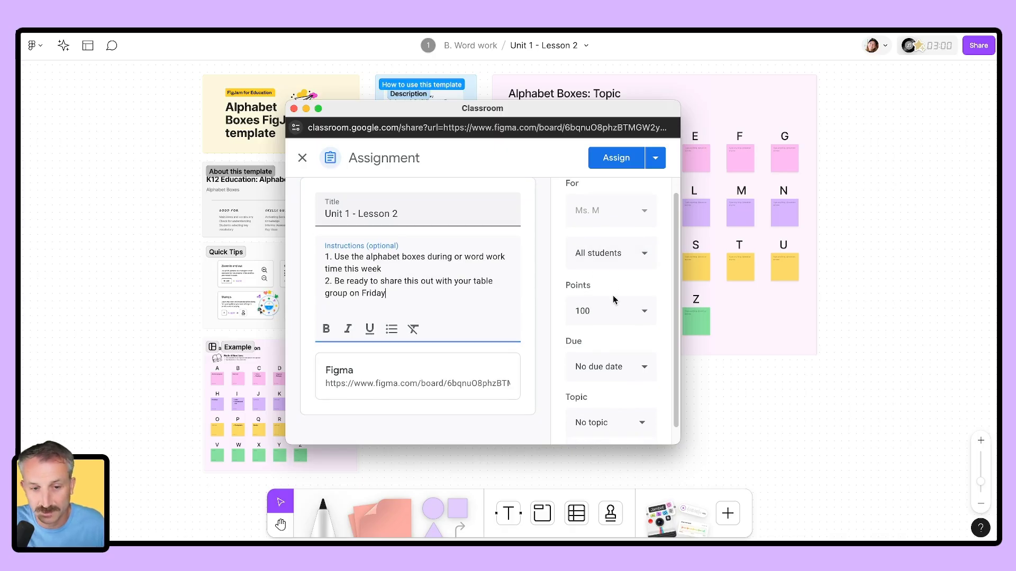
{"action": "scroll", "coordinate": [623, 370], "scroll_direction": "down", "scroll_amount": 1}
Step: Set the due date to Jul 22, file it under the Word work topic, and assign it
{"action": "left_click", "coordinate": [597, 350]}
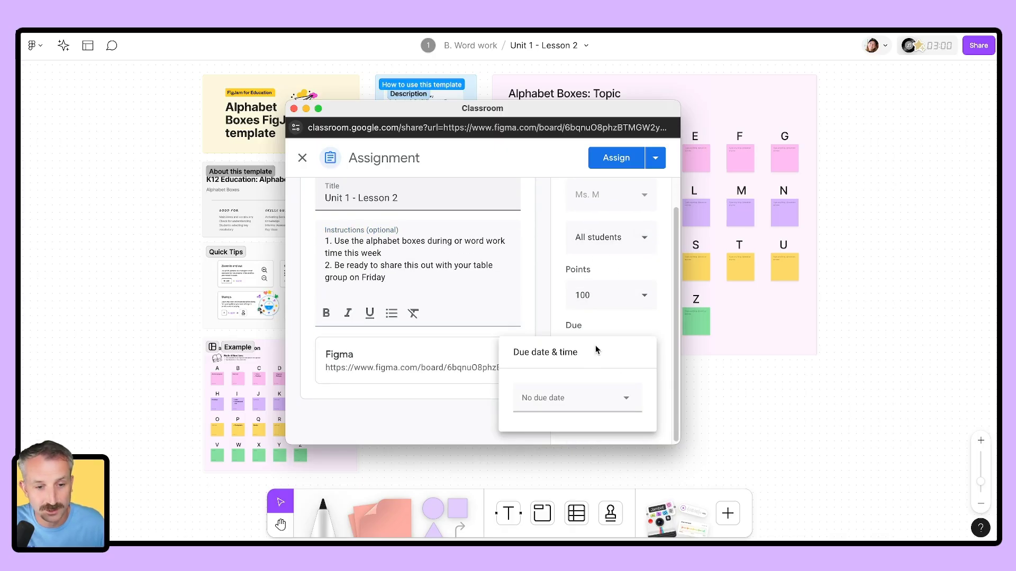
{"action": "left_click", "coordinate": [575, 399]}
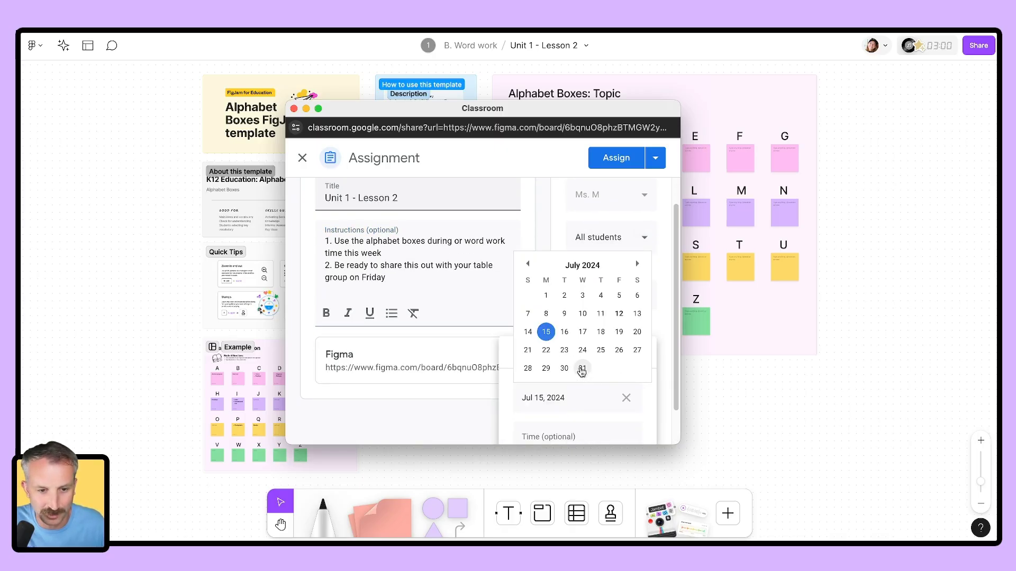
{"action": "left_click", "coordinate": [546, 350]}
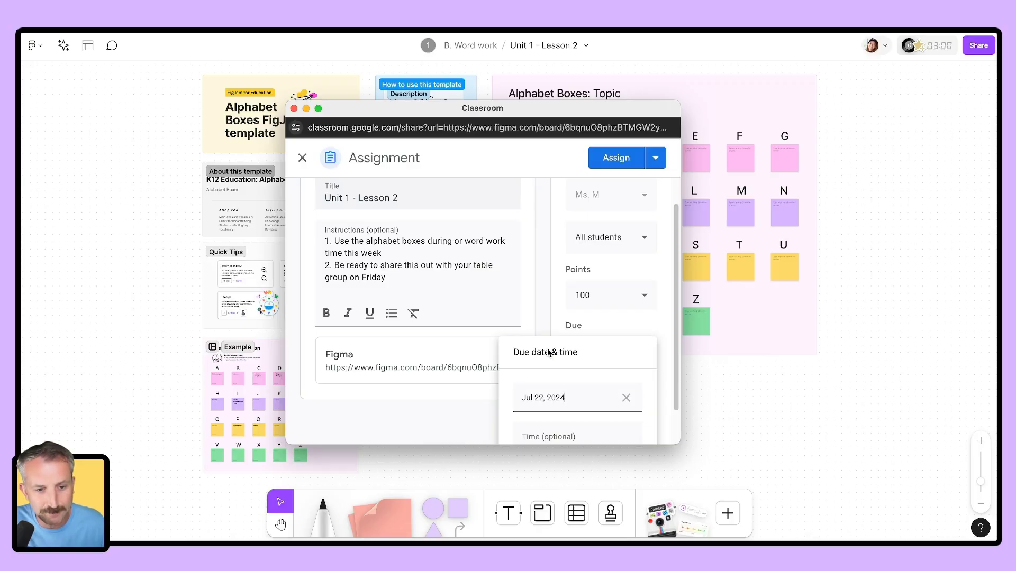
{"action": "scroll", "coordinate": [606, 383], "scroll_direction": "down", "scroll_amount": 2}
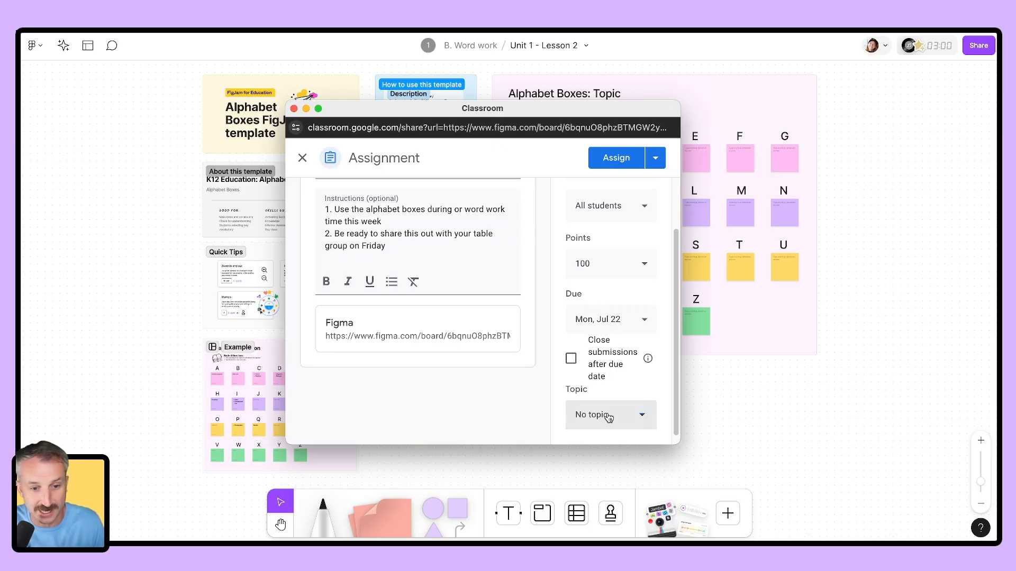
{"action": "left_click", "coordinate": [608, 418]}
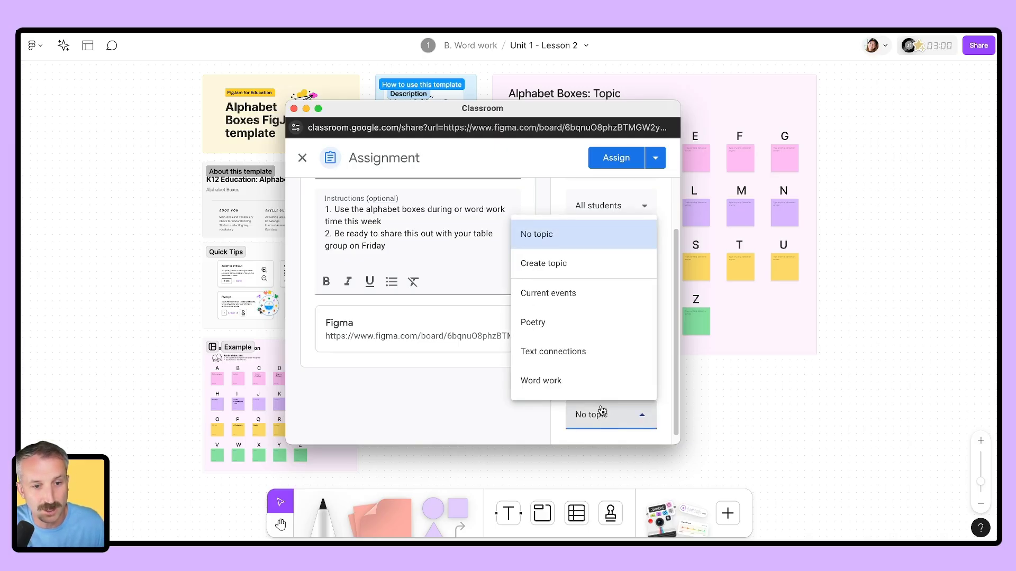
{"action": "left_click", "coordinate": [560, 379]}
{"action": "scroll", "coordinate": [582, 328], "scroll_direction": "up", "scroll_amount": 2}
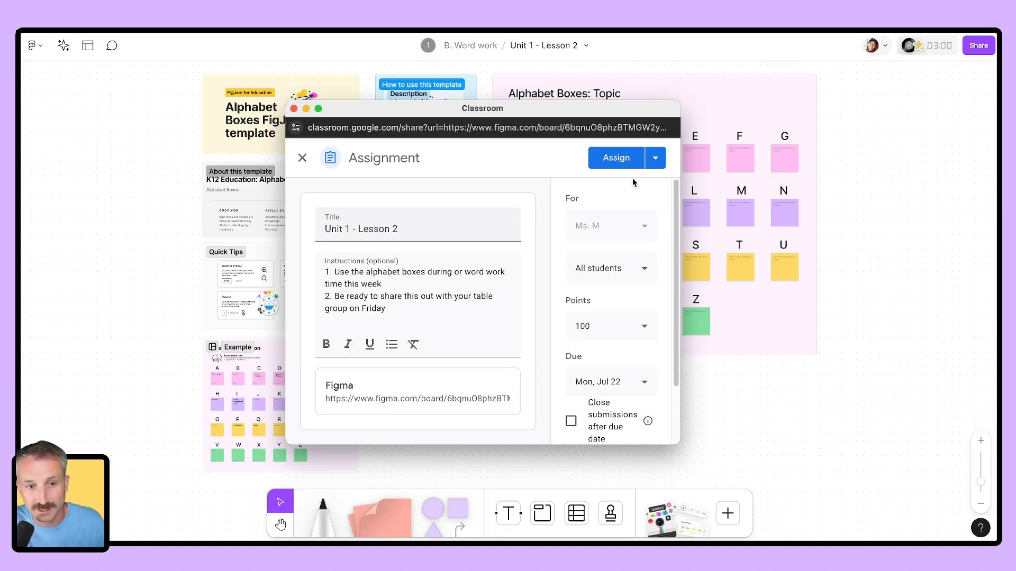
{"action": "left_click", "coordinate": [622, 163]}
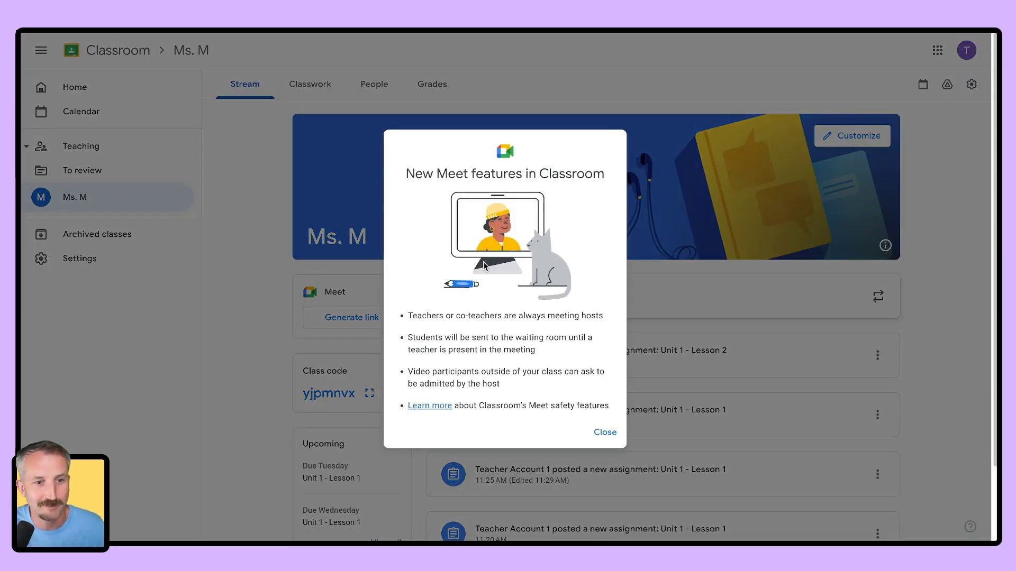
Step: Dismiss the Meet notice, filter Classwork to Word work, and check the Lesson 2 options menu
{"action": "left_click", "coordinate": [604, 432]}
{"action": "left_click", "coordinate": [311, 88]}
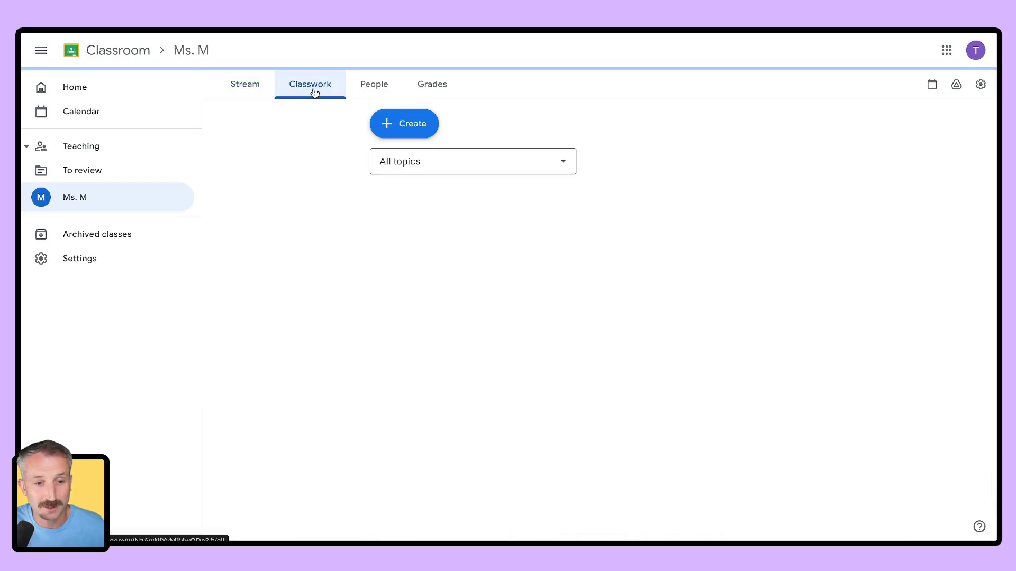
{"action": "scroll", "coordinate": [888, 211], "scroll_direction": "down", "scroll_amount": 2}
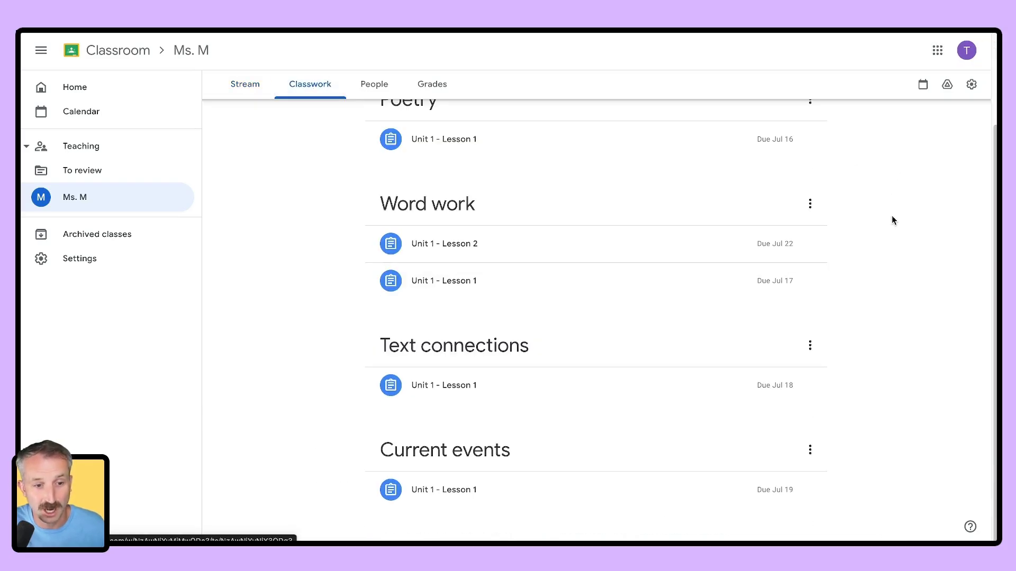
{"action": "scroll", "coordinate": [891, 216], "scroll_direction": "up", "scroll_amount": 2}
{"action": "left_click", "coordinate": [440, 167]}
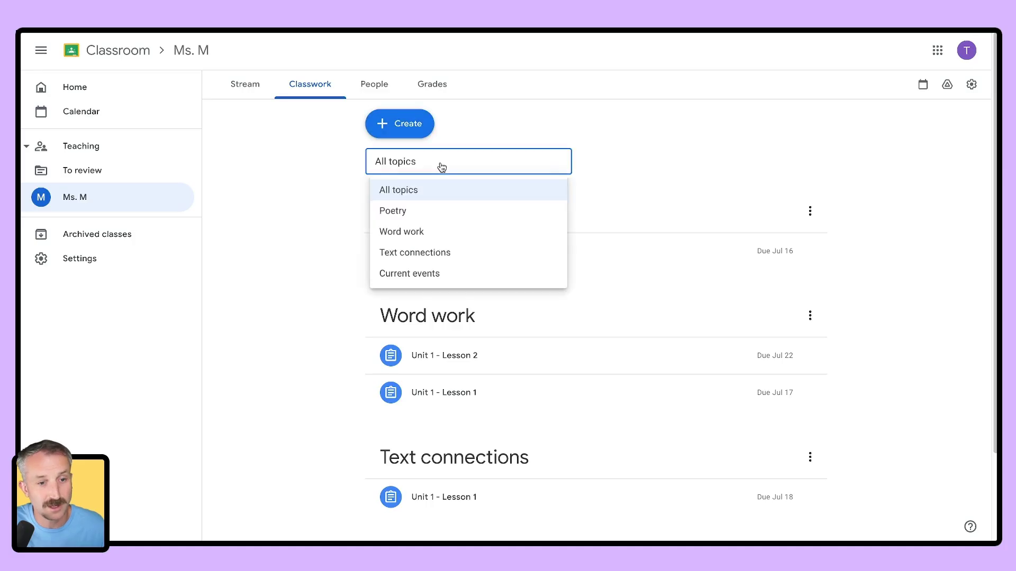
{"action": "left_click", "coordinate": [398, 234]}
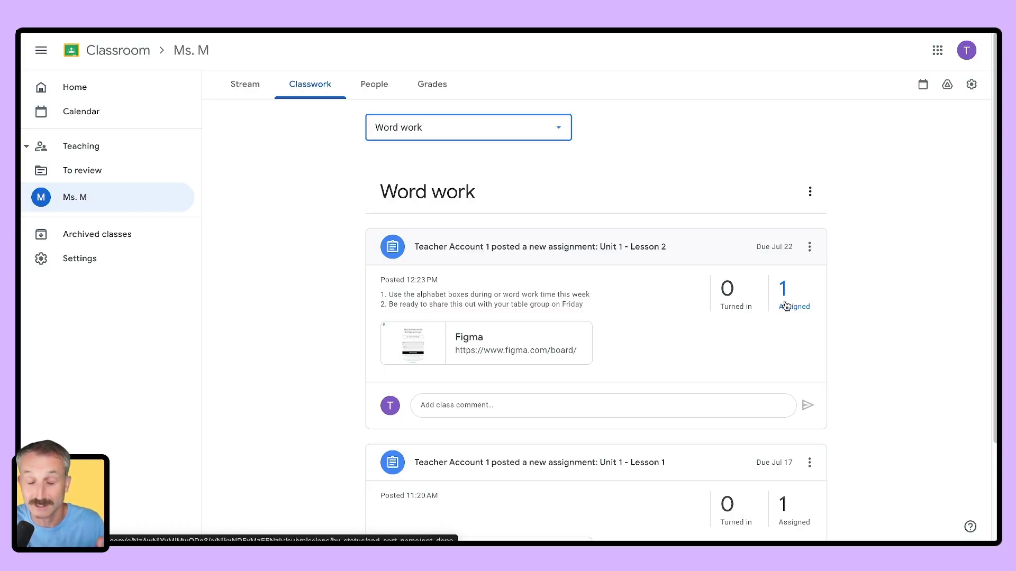
{"action": "left_click", "coordinate": [809, 247]}
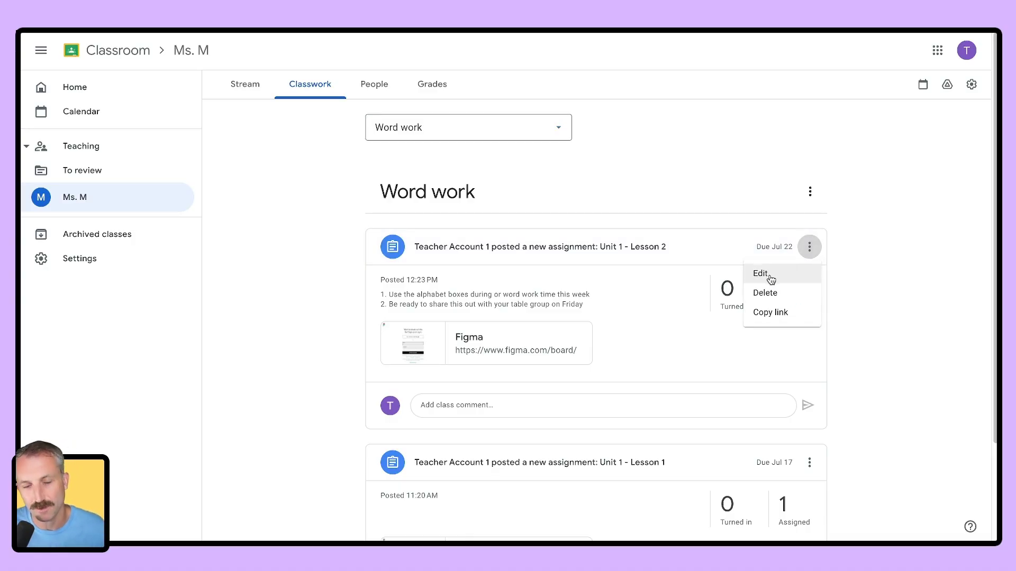
{"action": "left_click", "coordinate": [874, 256]}
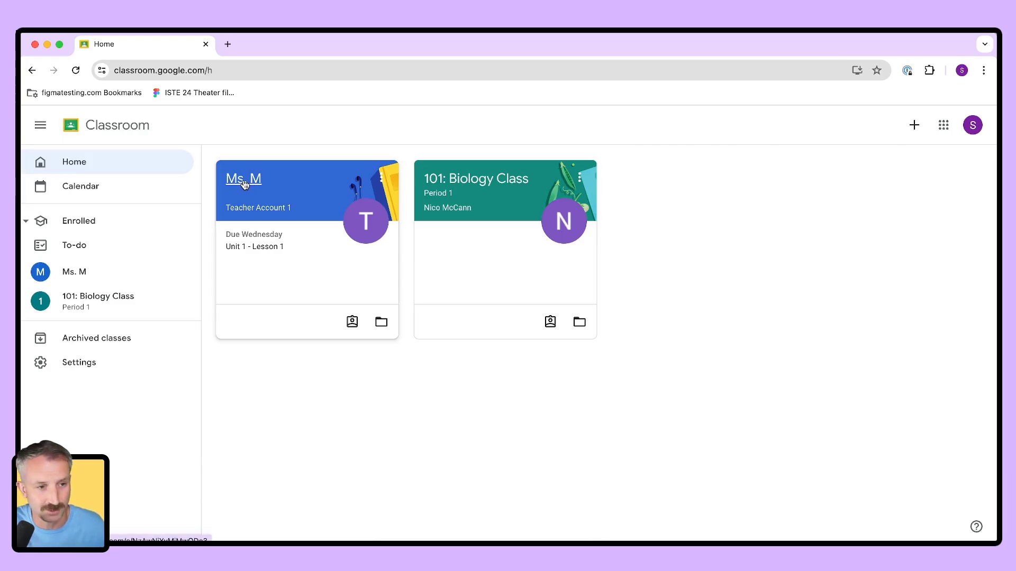
Step: As the student, open the Ms. M class's Classwork and filter it to the Word work topic
{"action": "left_click", "coordinate": [243, 179]}
{"action": "left_click", "coordinate": [297, 160]}
{"action": "scroll", "coordinate": [546, 288], "scroll_direction": "up", "scroll_amount": 4}
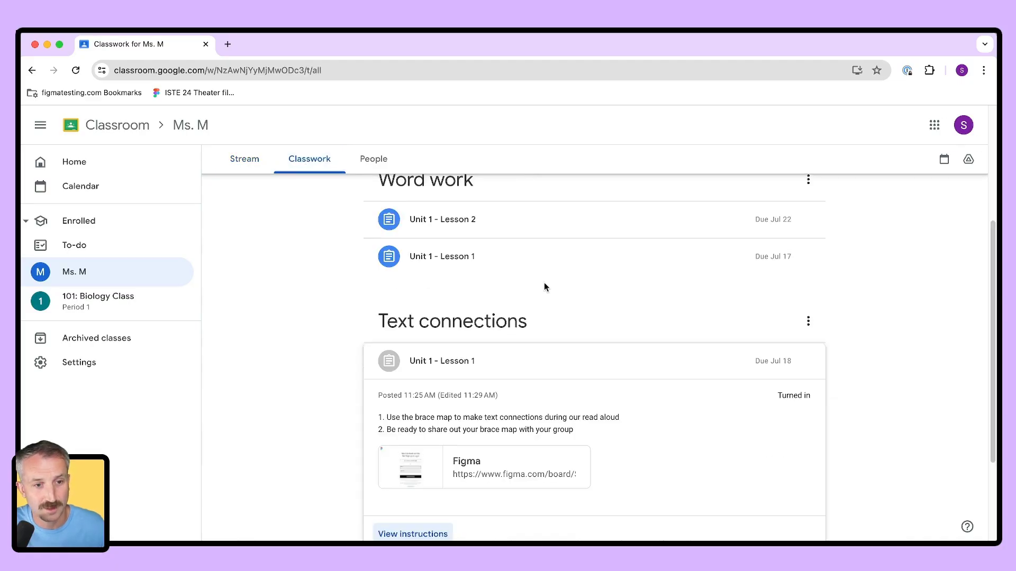
{"action": "scroll", "coordinate": [546, 288], "scroll_direction": "up", "scroll_amount": 4}
{"action": "left_click", "coordinate": [445, 236]}
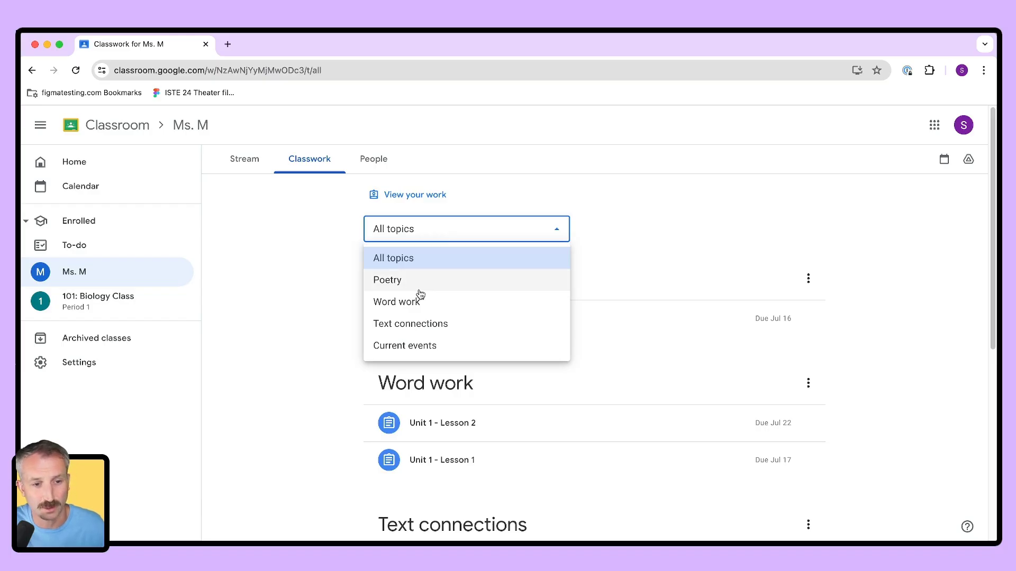
{"action": "left_click", "coordinate": [398, 301]}
{"action": "scroll", "coordinate": [687, 275], "scroll_direction": "down", "scroll_amount": 1}
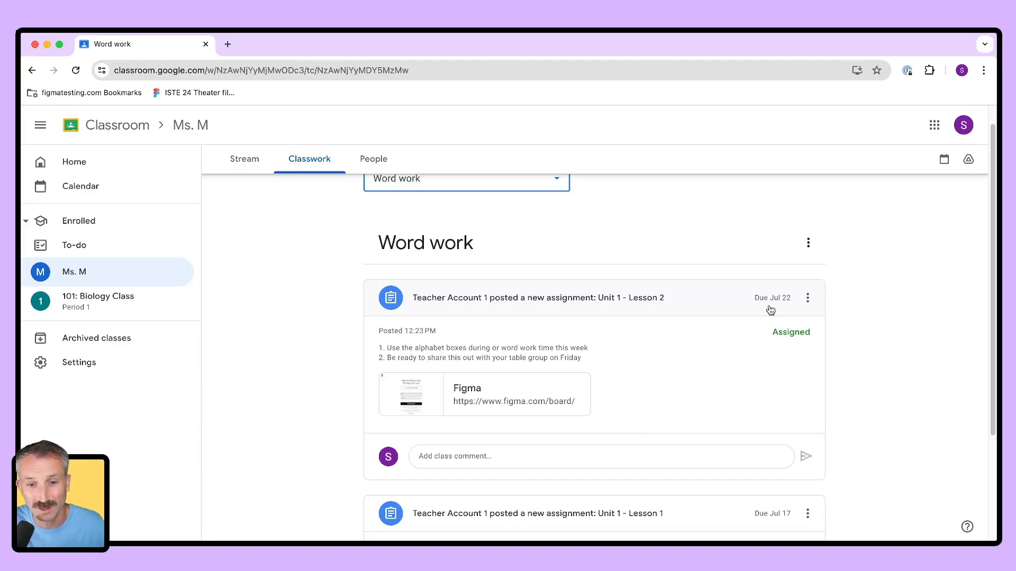
{"action": "scroll", "coordinate": [770, 310], "scroll_direction": "up", "scroll_amount": 1}
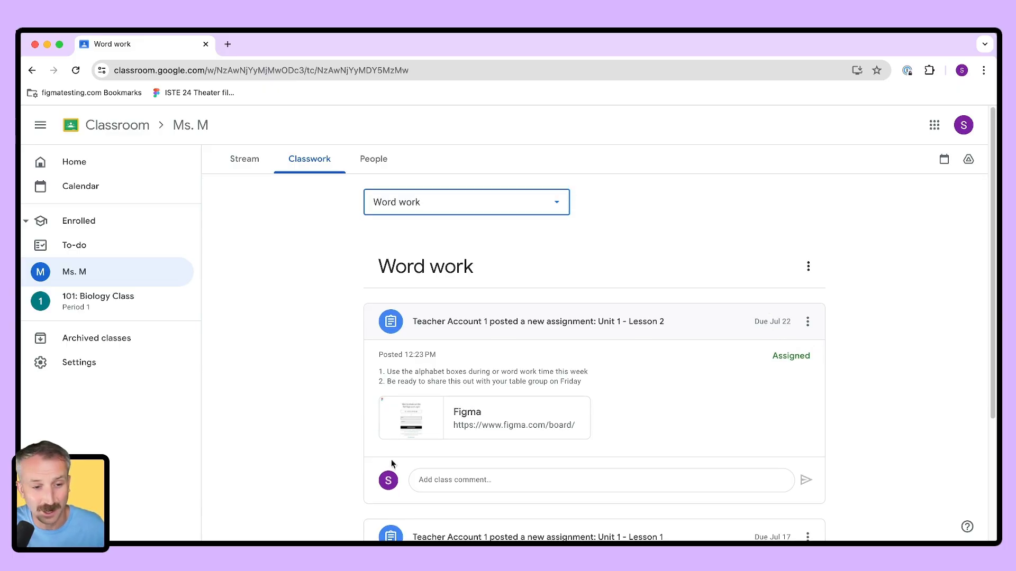
Step: Open the student's FigJam copy, set the Dog sticky's text to Large, and return to Classroom
{"action": "left_click", "coordinate": [414, 421]}
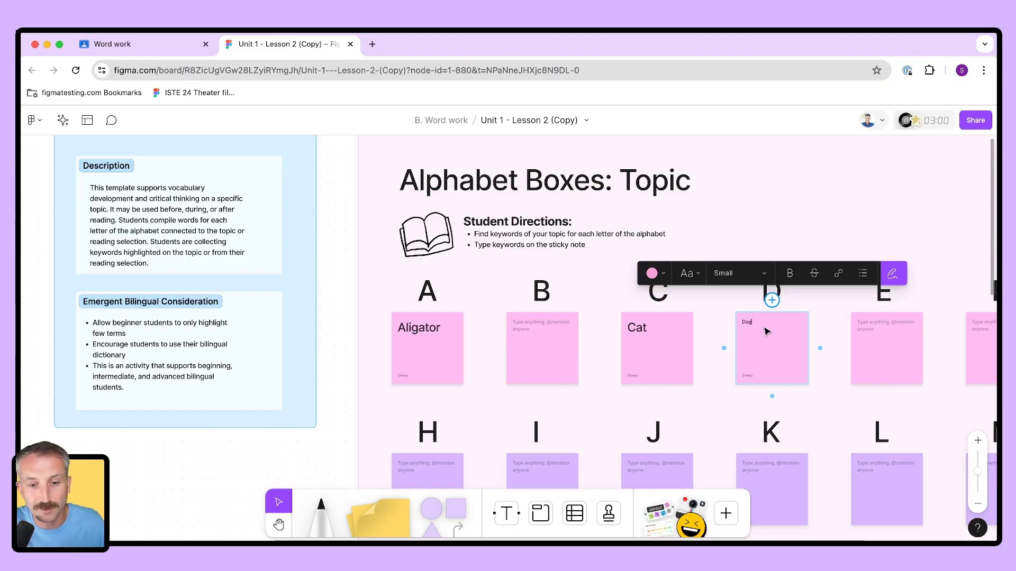
{"action": "left_click", "coordinate": [741, 273]}
{"action": "left_click", "coordinate": [733, 312]}
{"action": "left_click", "coordinate": [759, 236]}
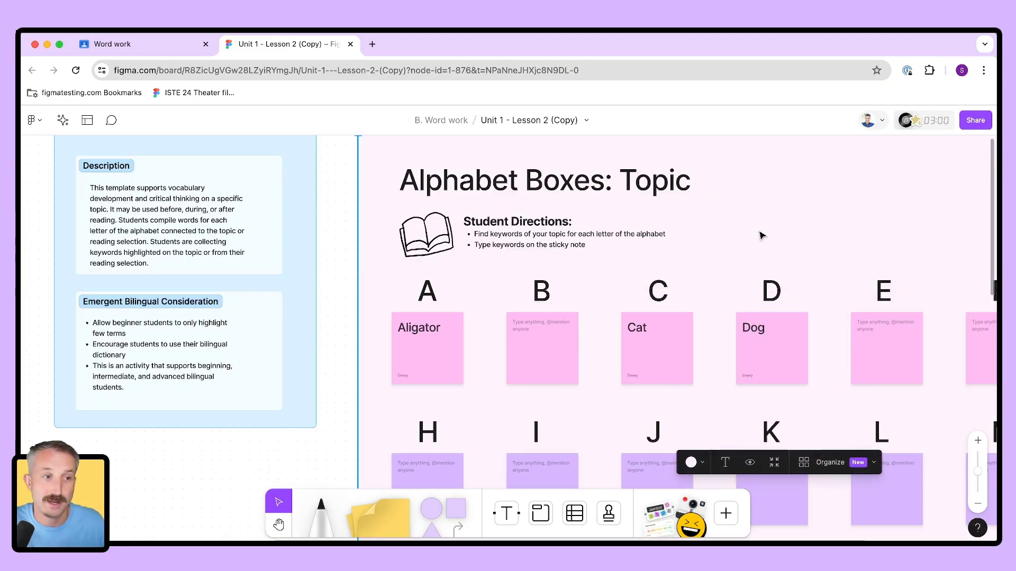
{"action": "left_click", "coordinate": [118, 44]}
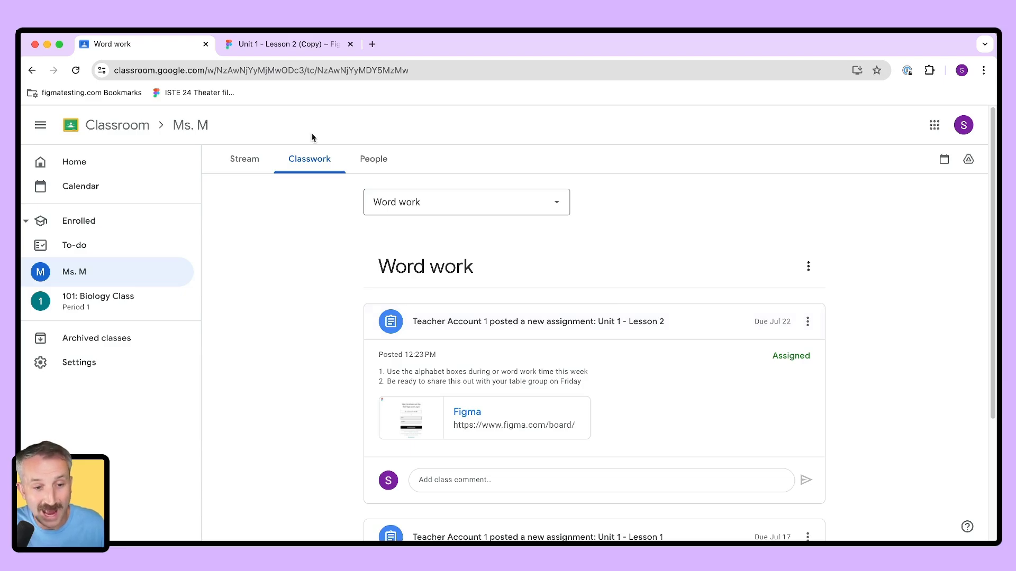
Step: Launch Google Classroom in a new tab and close the old Word work and board tabs
{"action": "left_click", "coordinate": [372, 43]}
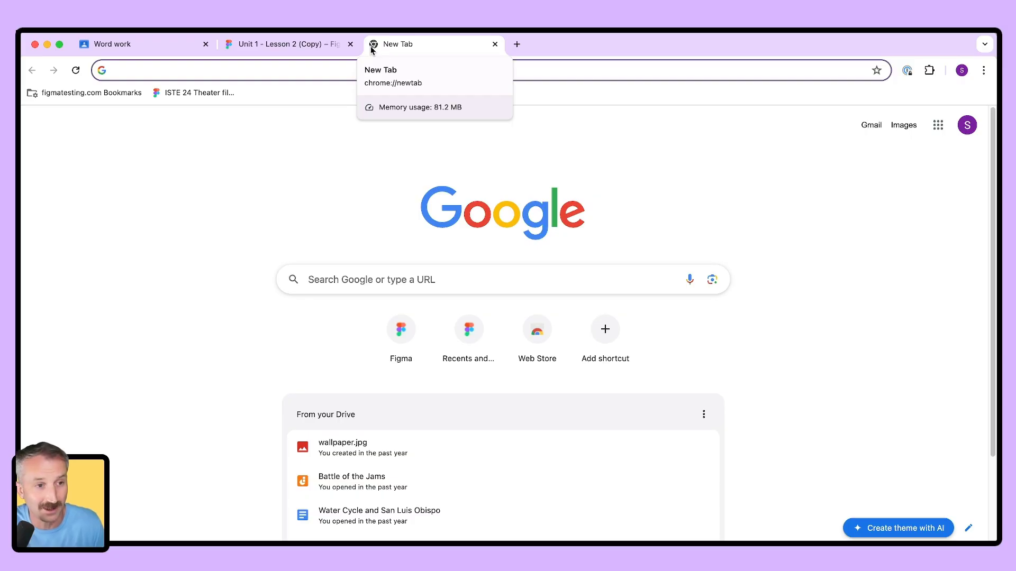
{"action": "left_click", "coordinate": [938, 125]}
{"action": "left_click", "coordinate": [814, 247]}
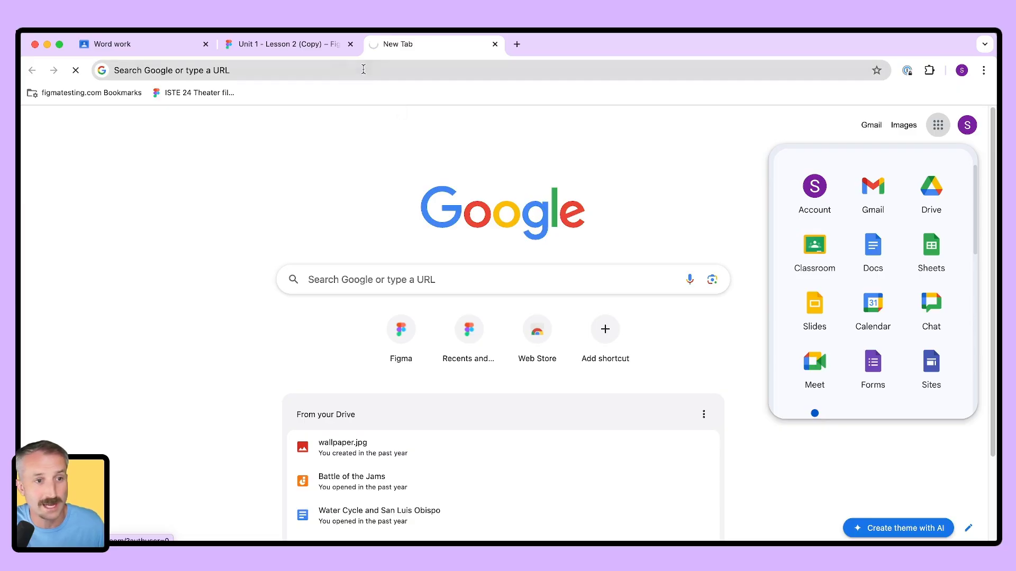
{"action": "left_click", "coordinate": [206, 44]}
{"action": "left_click", "coordinate": [206, 44]}
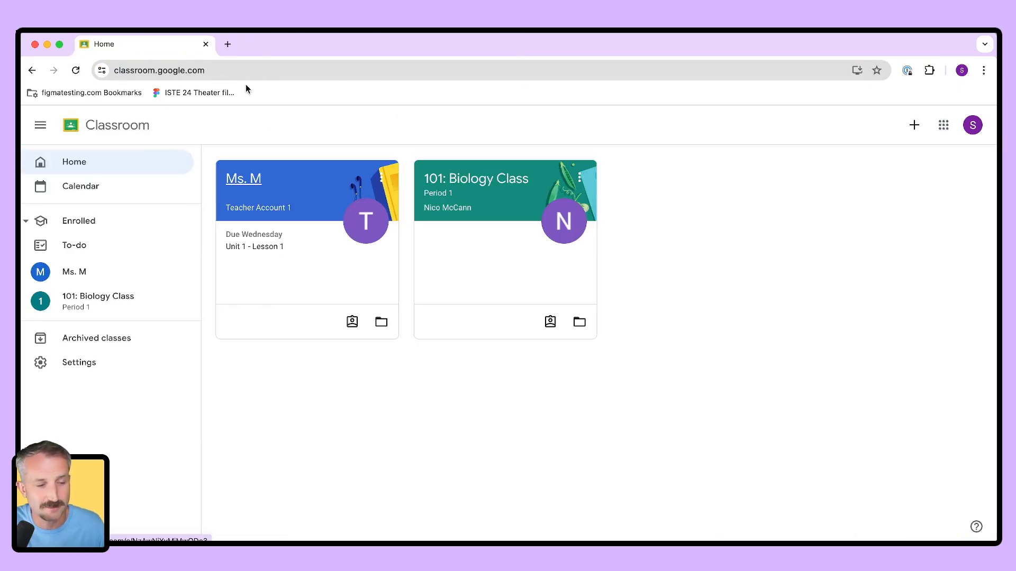
Step: Show the Ms. M class's Classwork filtered to the Word work topic
{"action": "left_click", "coordinate": [244, 181]}
{"action": "left_click", "coordinate": [305, 161]}
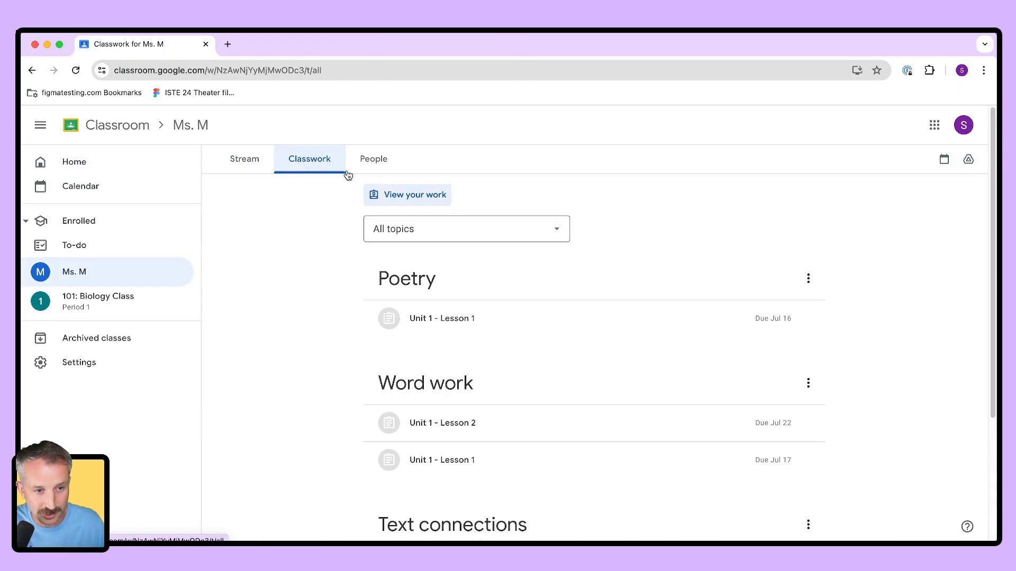
{"action": "left_click", "coordinate": [429, 224]}
{"action": "left_click", "coordinate": [411, 301]}
{"action": "scroll", "coordinate": [423, 381], "scroll_direction": "down", "scroll_amount": 1}
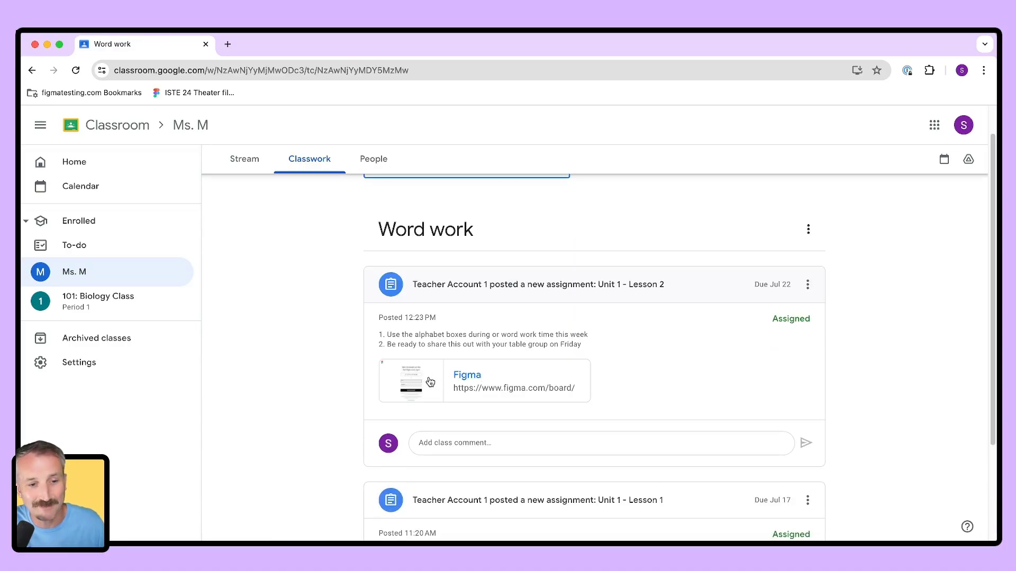
Step: Copy the web address of the Unit 1 - Lesson 2 (Copy) board, then return to Word work
{"action": "left_click", "coordinate": [422, 383]}
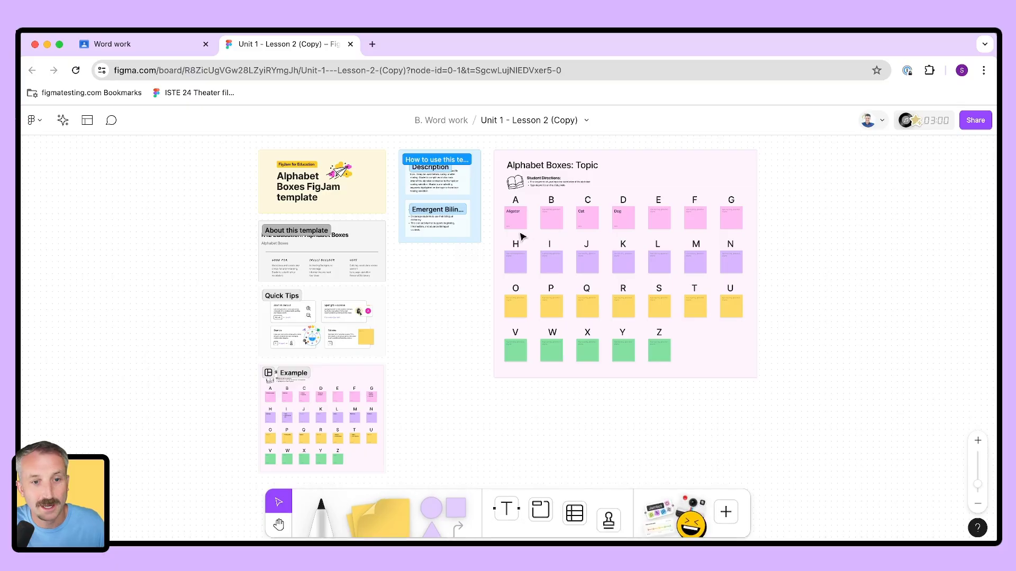
{"action": "scroll", "coordinate": [533, 217], "scroll_direction": "up", "scroll_amount": 3}
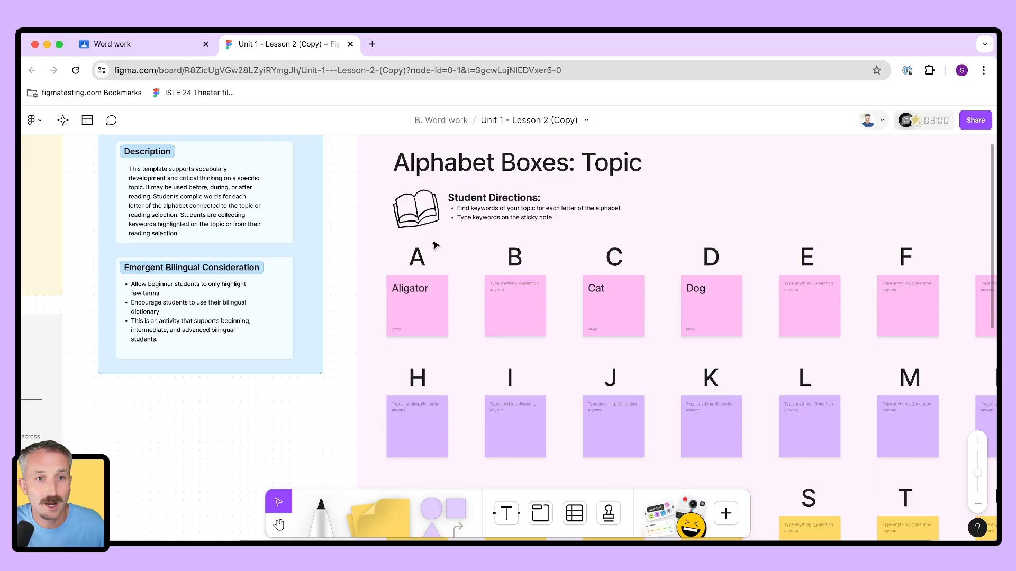
{"action": "left_click", "coordinate": [226, 71]}
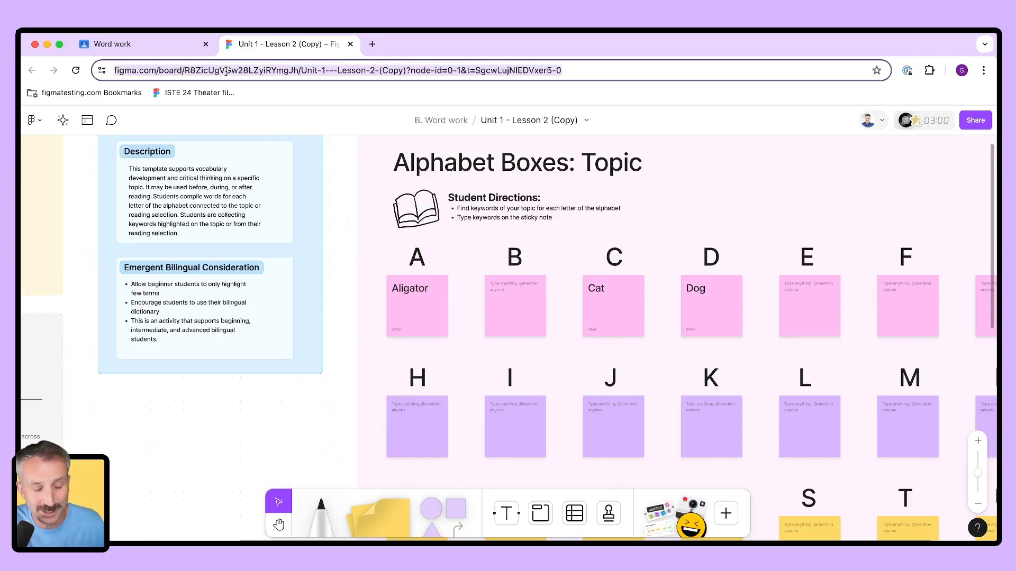
{"action": "left_click", "coordinate": [164, 47]}
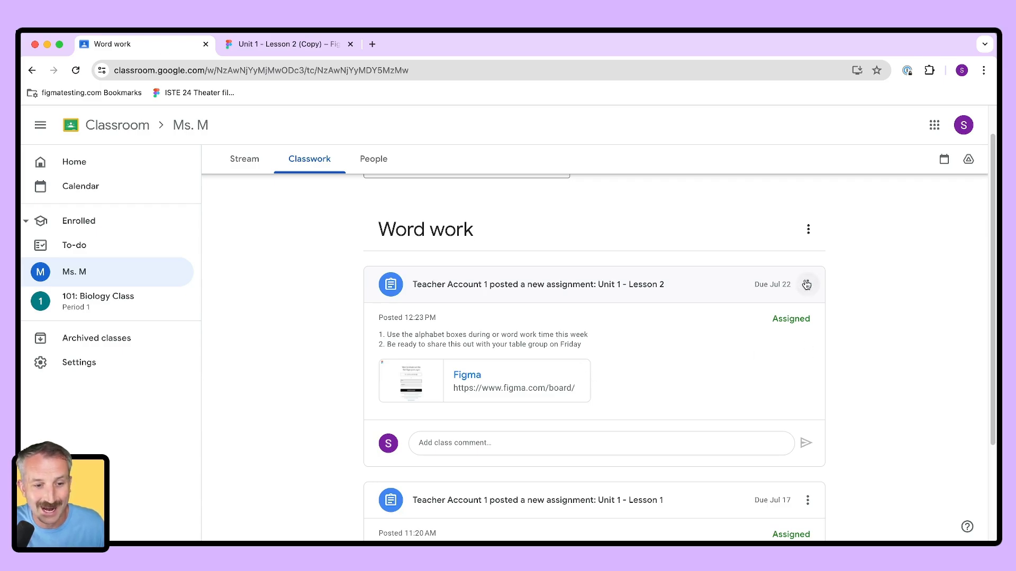
Step: Open the Unit 1 - Lesson 2 assignment details, cancelling Mark as done
{"action": "left_click", "coordinate": [516, 296]}
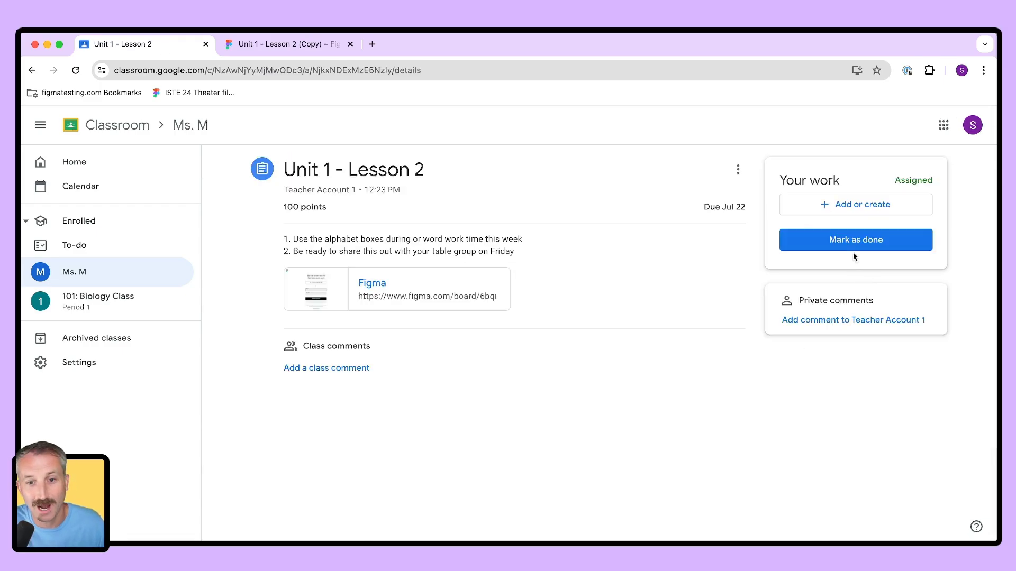
{"action": "left_click", "coordinate": [849, 242]}
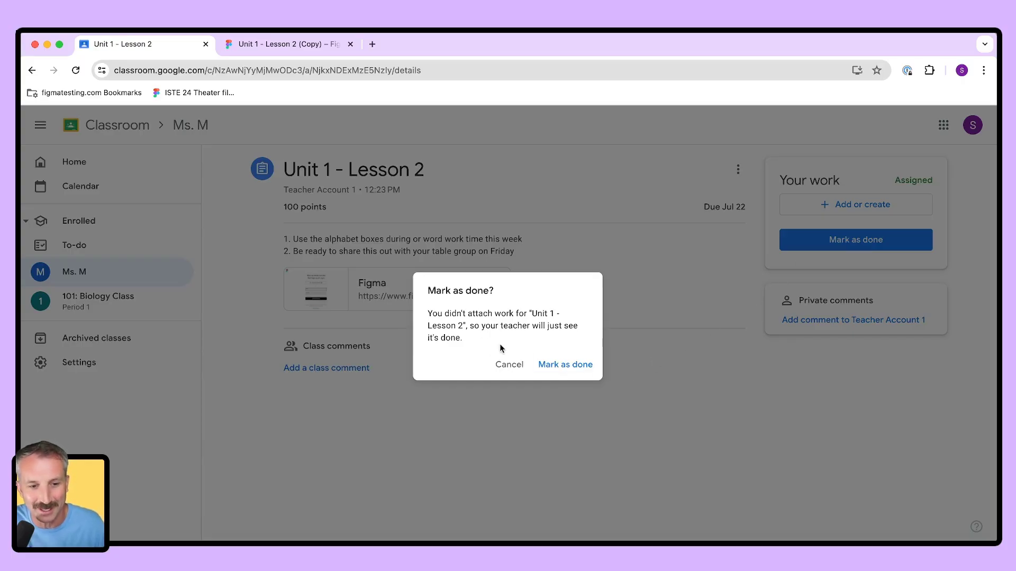
{"action": "left_click", "coordinate": [507, 372]}
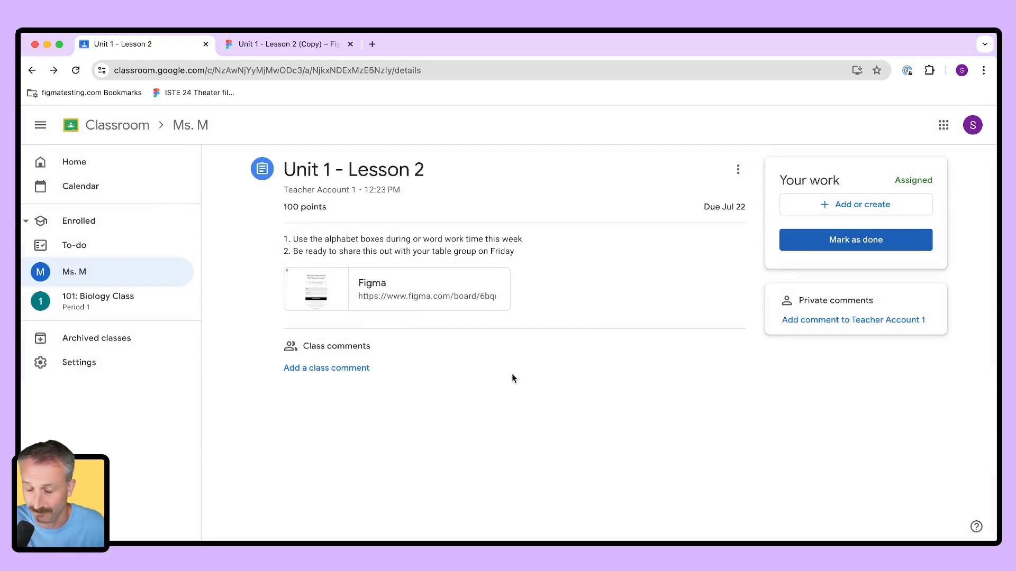
Step: Attach the copied board URL as a link and turn in the assignment
{"action": "left_click", "coordinate": [816, 209]}
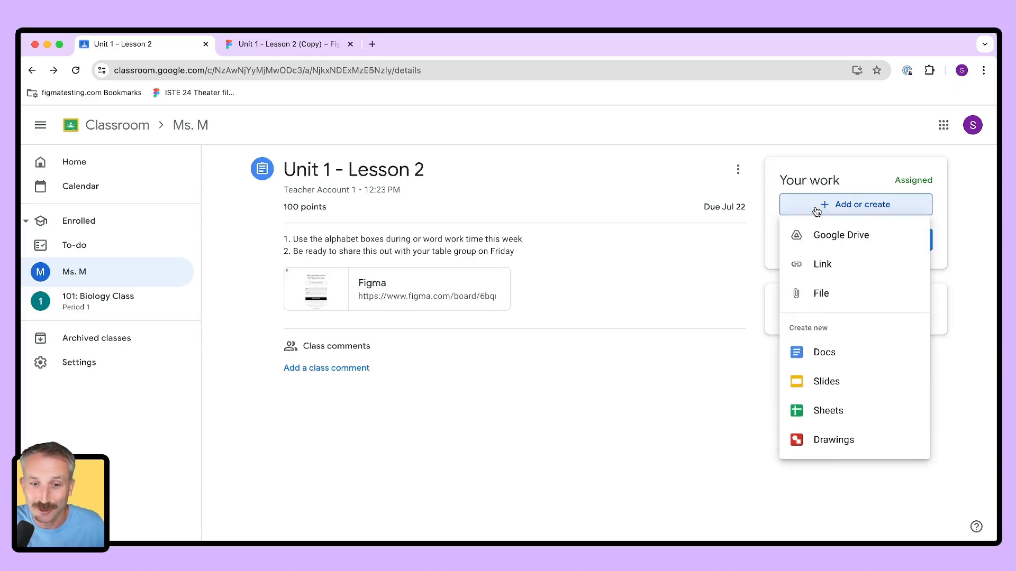
{"action": "left_click", "coordinate": [818, 270]}
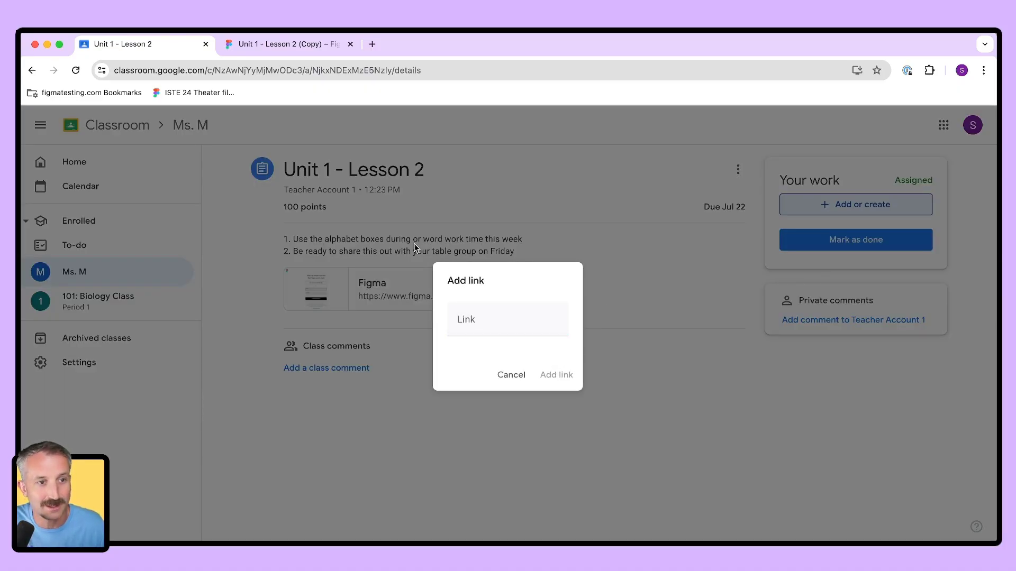
{"action": "left_click", "coordinate": [285, 44]}
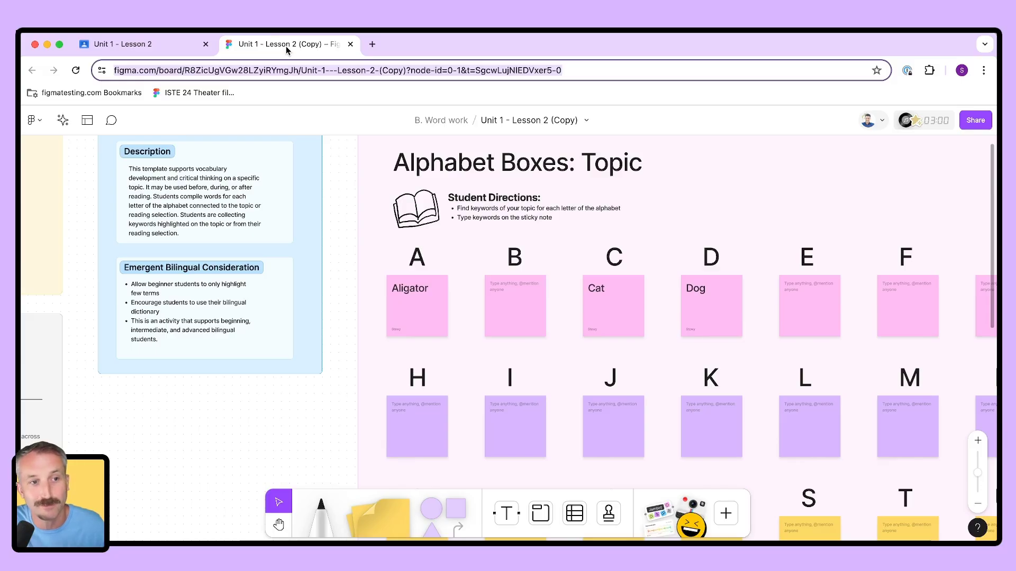
{"action": "left_click", "coordinate": [126, 49]}
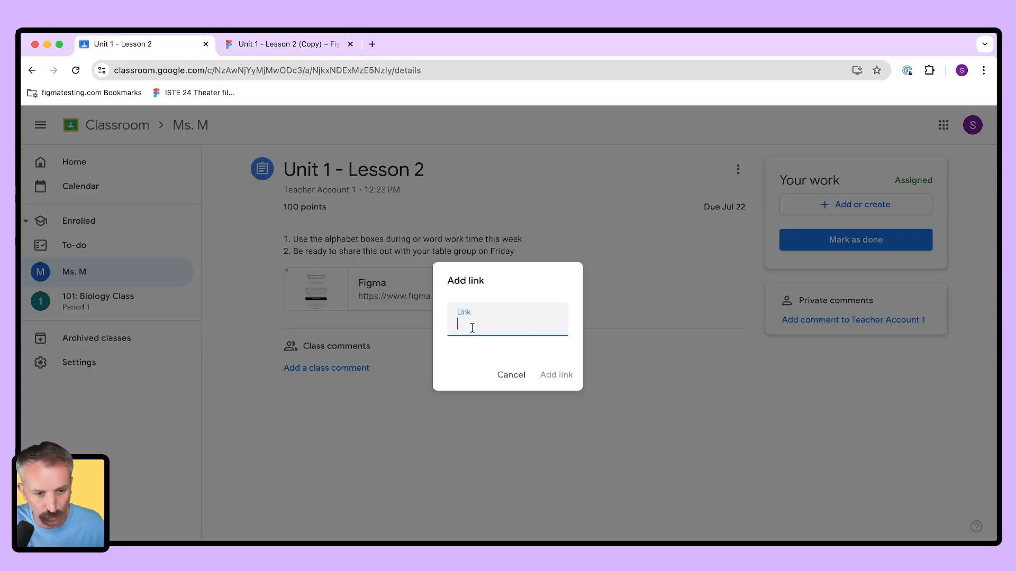
{"action": "key", "text": "super+v"}
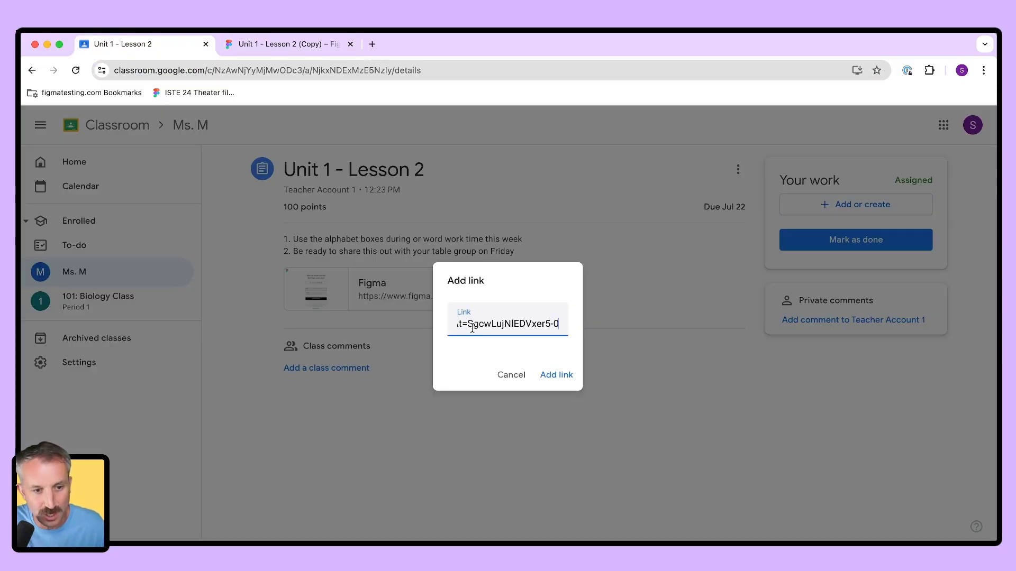
{"action": "left_click", "coordinate": [556, 376]}
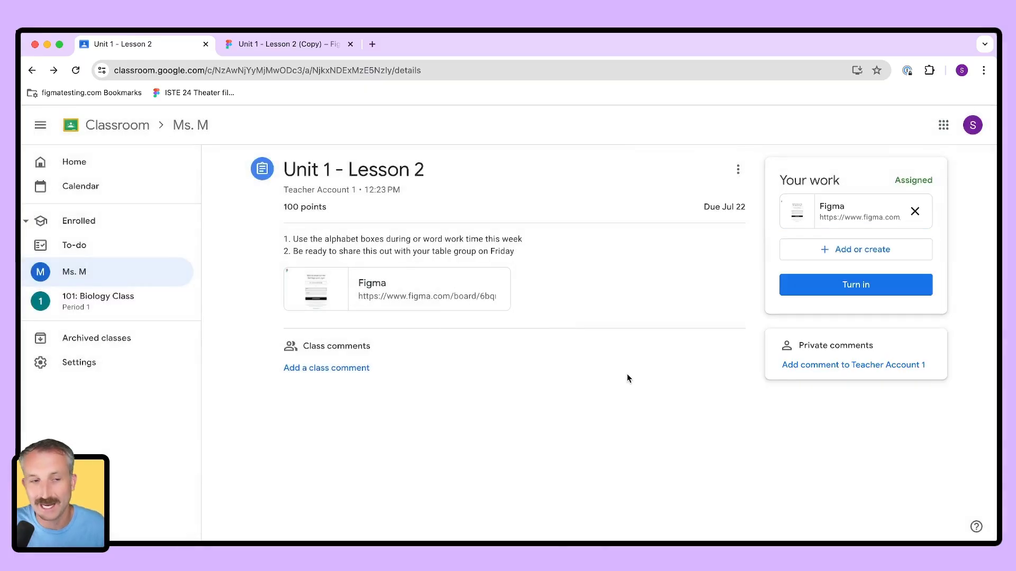
{"action": "left_click", "coordinate": [815, 288]}
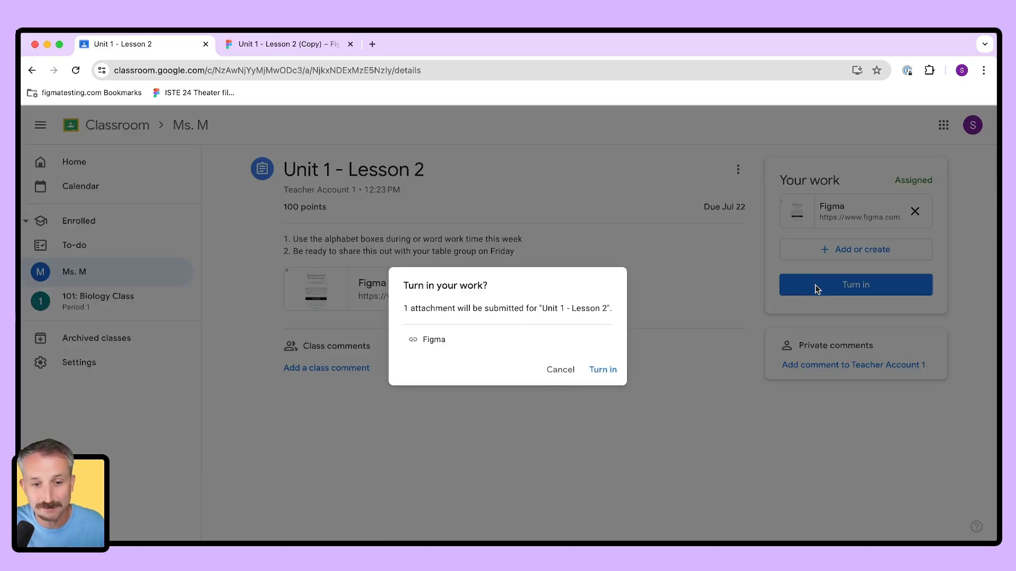
{"action": "left_click", "coordinate": [594, 370]}
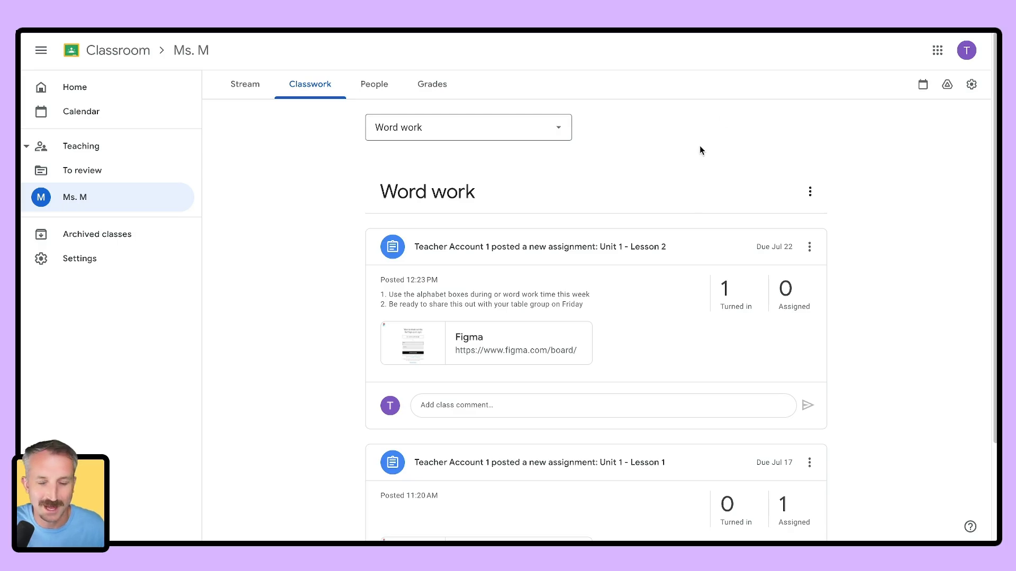
Step: Filter Classwork to Word work and open Unit 1 - Lesson 2's single turned-in submission
{"action": "left_click", "coordinate": [458, 130]}
{"action": "left_click", "coordinate": [409, 158]}
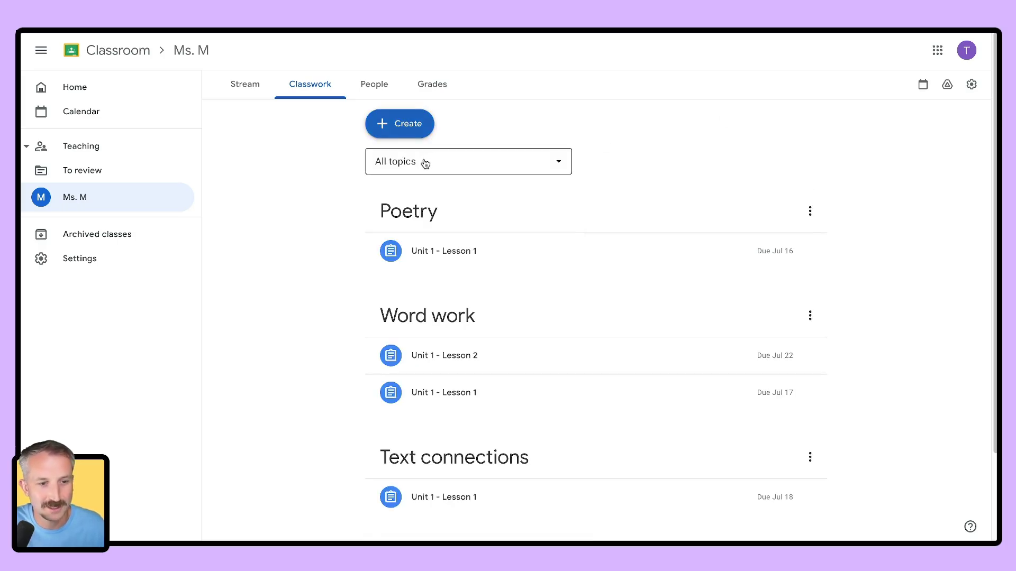
{"action": "left_click", "coordinate": [422, 163]}
{"action": "left_click", "coordinate": [402, 238]}
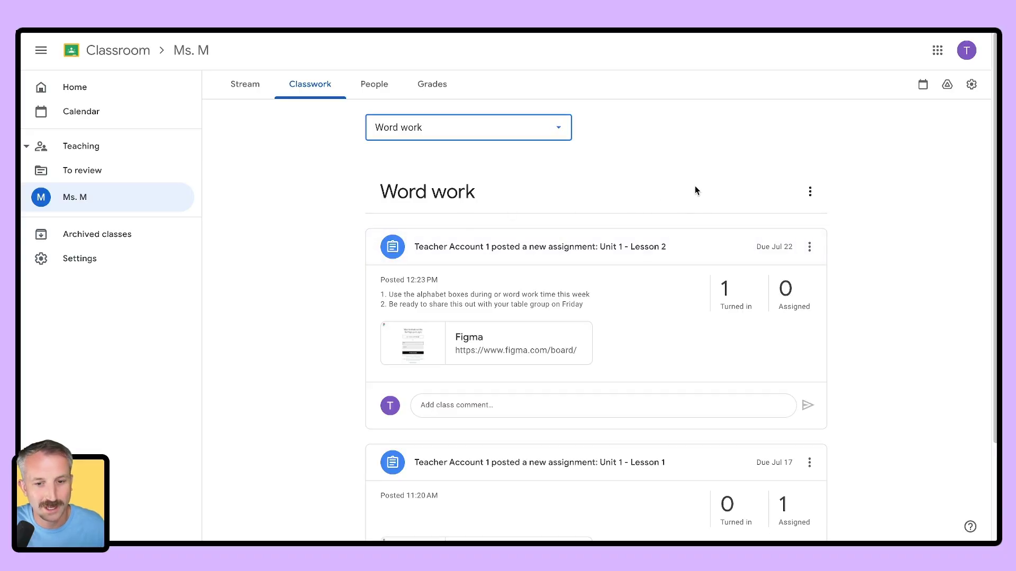
{"action": "left_click", "coordinate": [726, 290]}
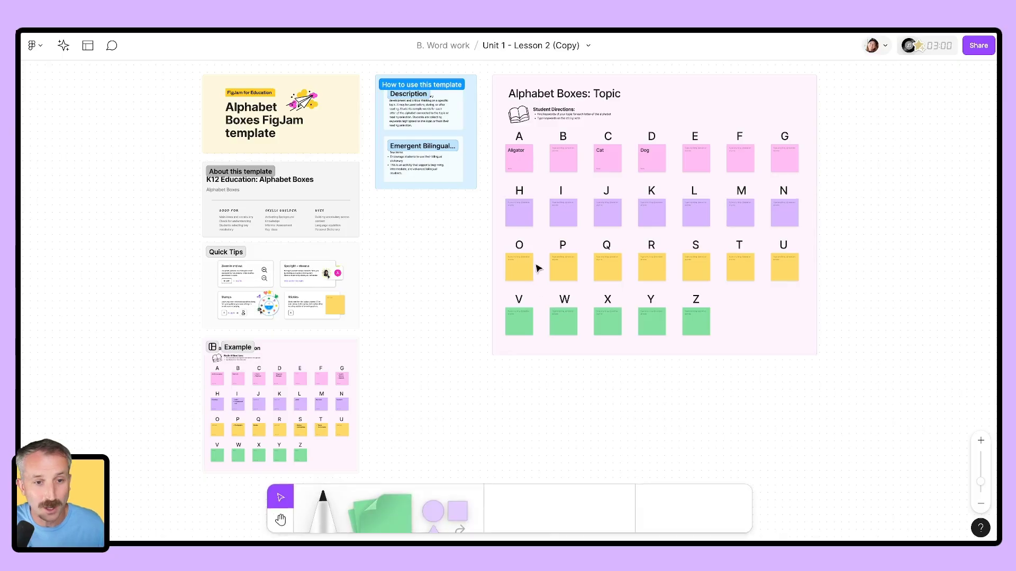
Step: Post a "Great word" comment beside the Aligator sticky note
{"action": "key", "text": "c"}
{"action": "left_click", "coordinate": [359, 274]}
{"action": "type", "text": "Great word"}
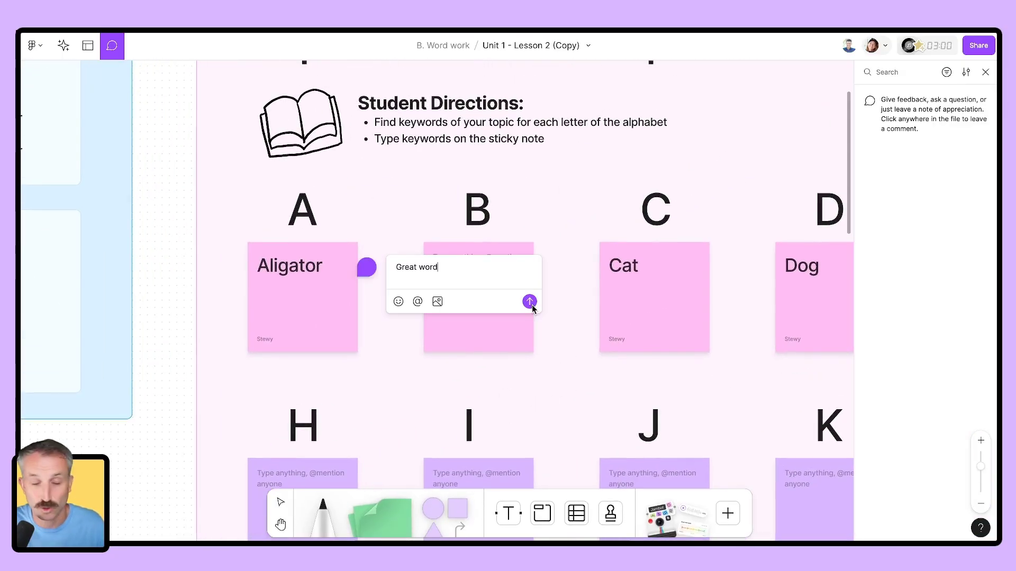
{"action": "left_click", "coordinate": [529, 302]}
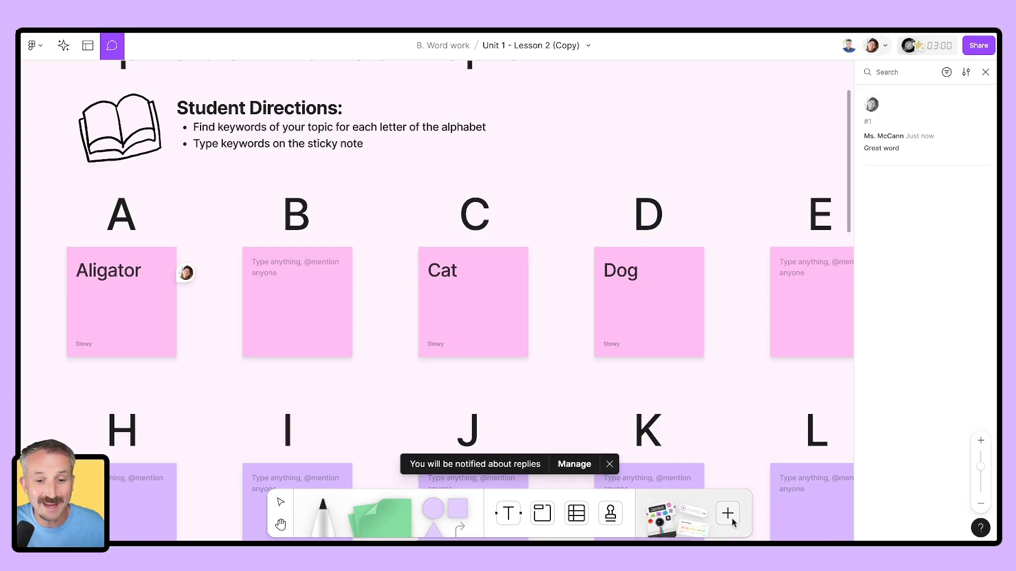
Step: Place a Voice Memo widget near the E note, found by searching "voice" in Widgets
{"action": "left_click", "coordinate": [727, 514]}
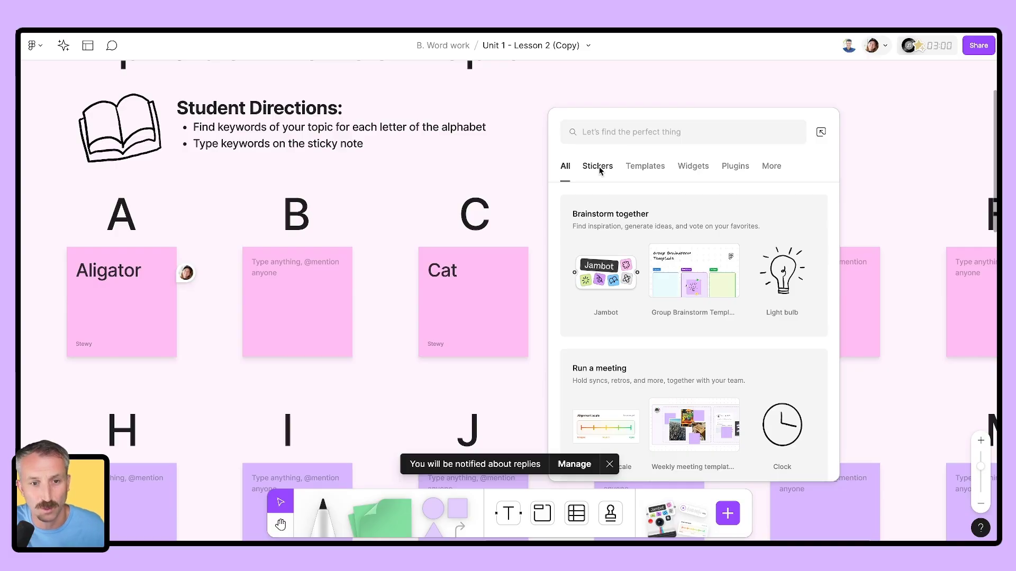
{"action": "left_click", "coordinate": [693, 166]}
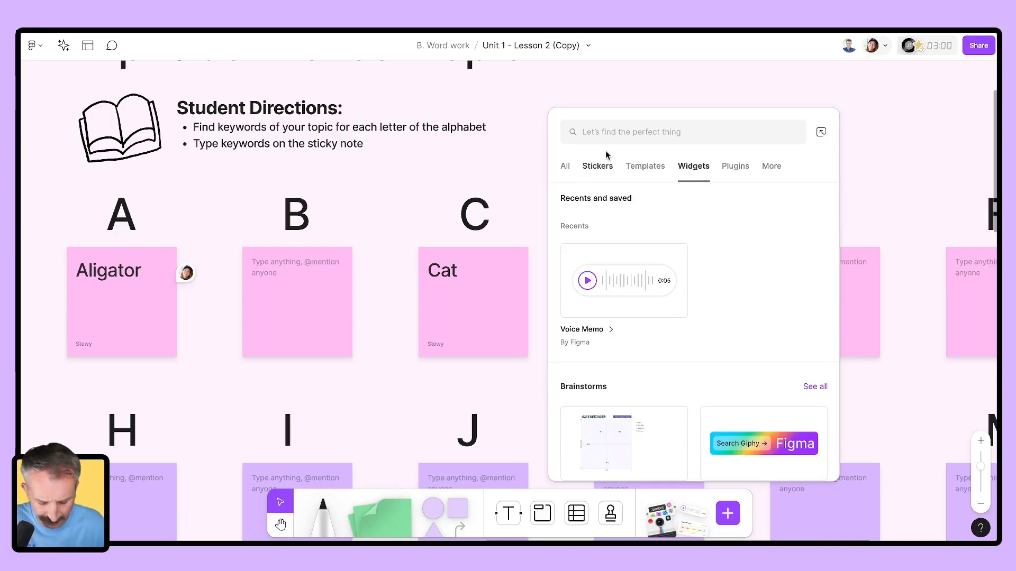
{"action": "type", "text": "voice"}
{"action": "left_click_drag", "start_coordinate": [624, 248], "coordinate": [690, 298]}
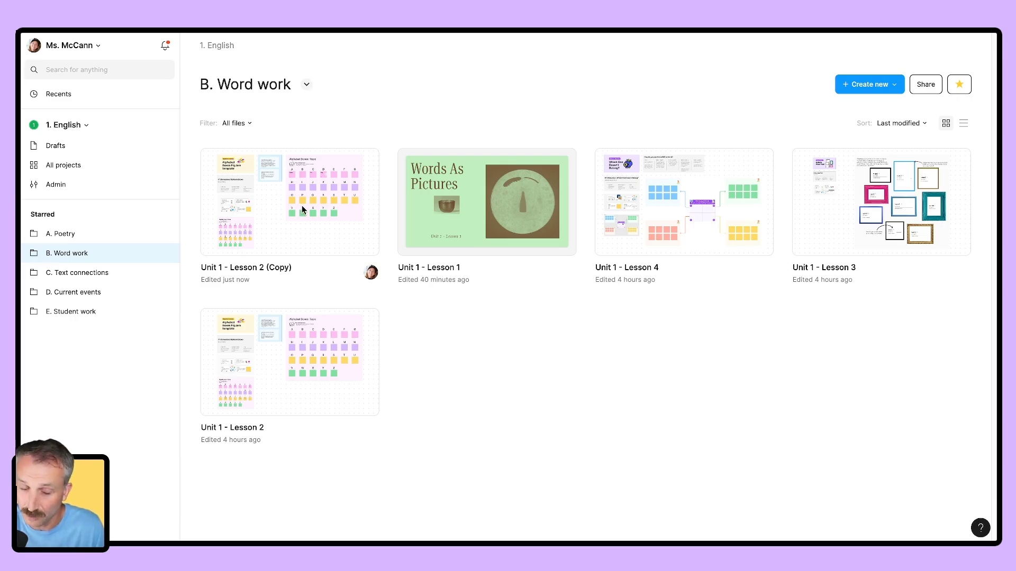
Step: Move Unit 1 - Lesson 2 (Copy) into E. Student work, verify it, then return to B. Word work
{"action": "left_click_drag", "start_coordinate": [272, 227], "coordinate": [118, 313]}
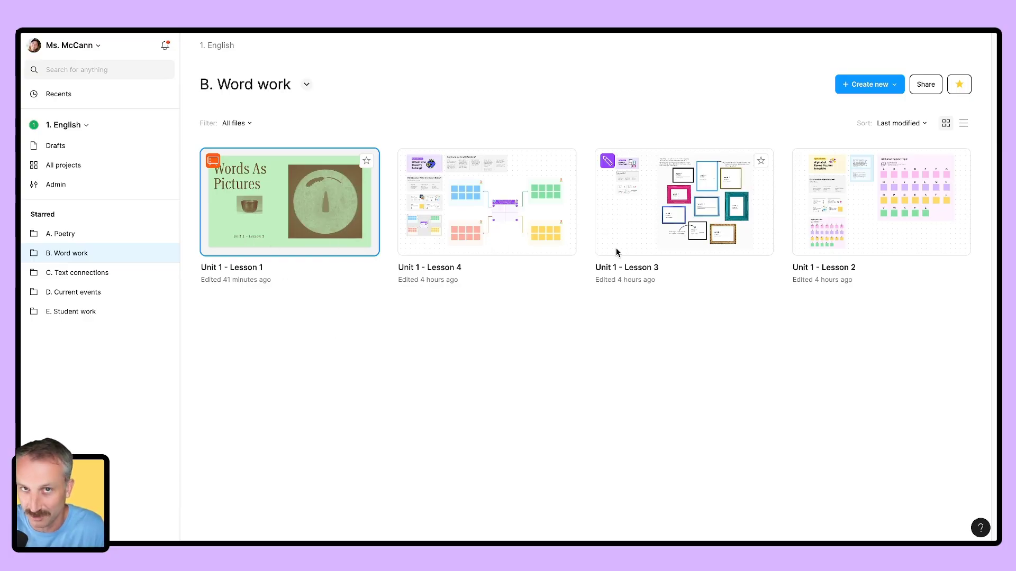
{"action": "left_click", "coordinate": [67, 315]}
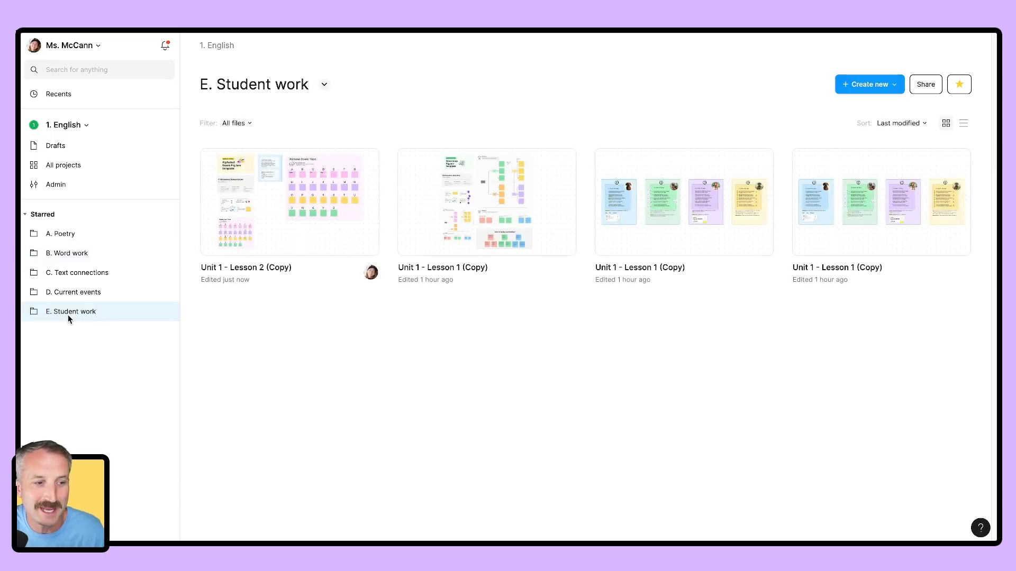
{"action": "left_click", "coordinate": [68, 254]}
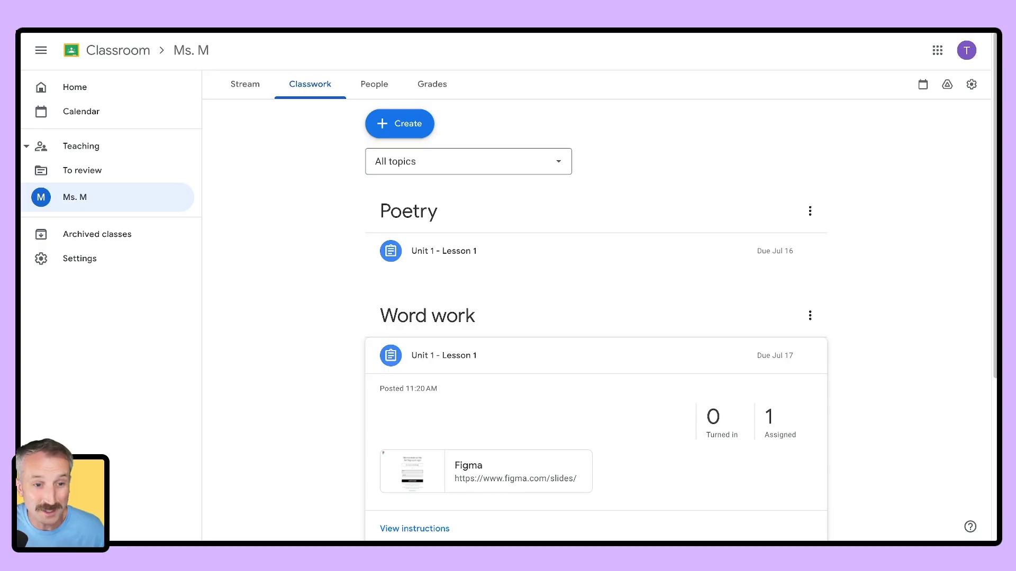
Step: Filter Classwork to Word work to confirm Unit 1 - Lesson 2 shows 1 turned in, 0 assigned
{"action": "left_click", "coordinate": [447, 162]}
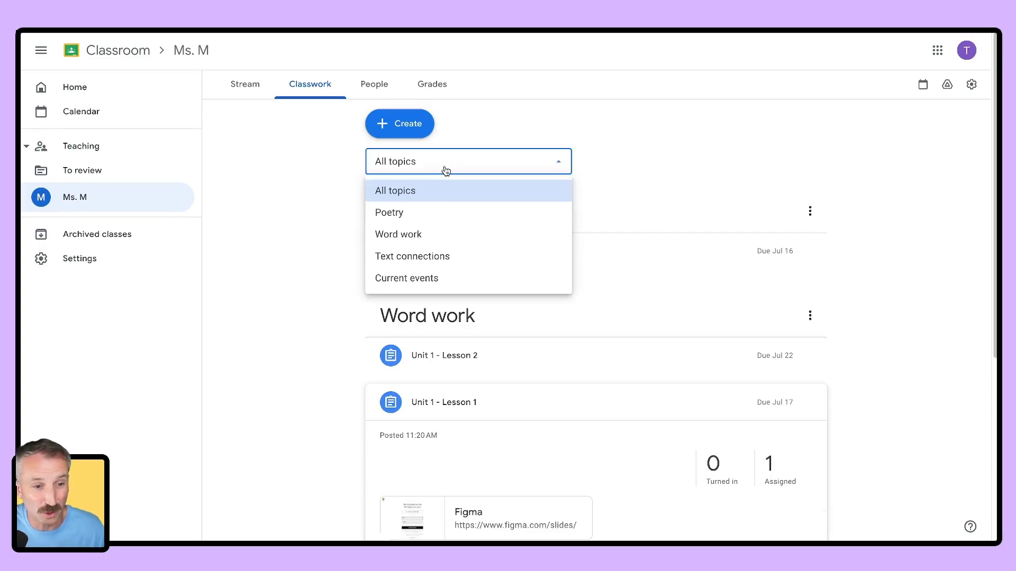
{"action": "left_click", "coordinate": [428, 234]}
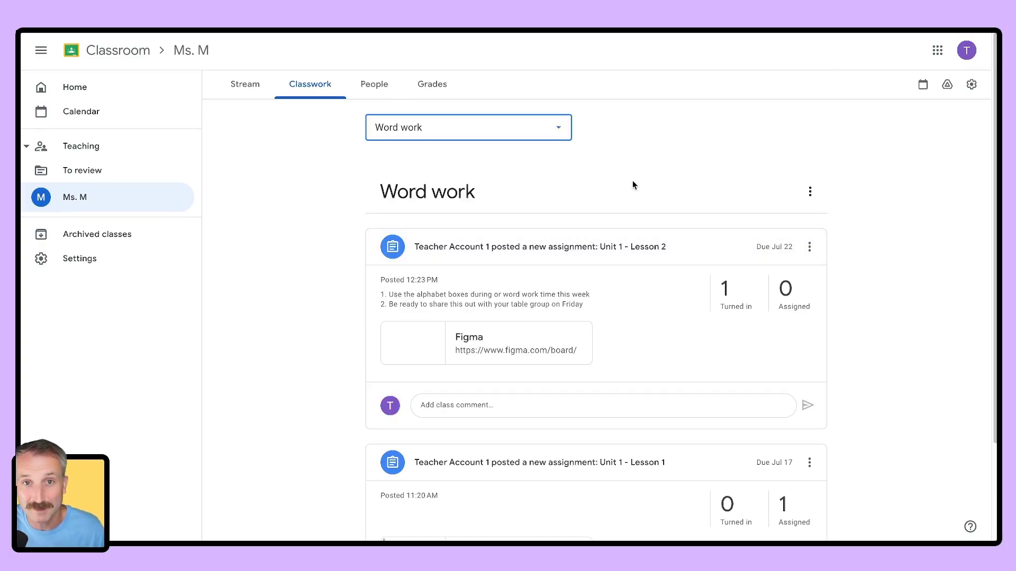
{"action": "scroll", "coordinate": [632, 180], "scroll_direction": "down", "scroll_amount": 1}
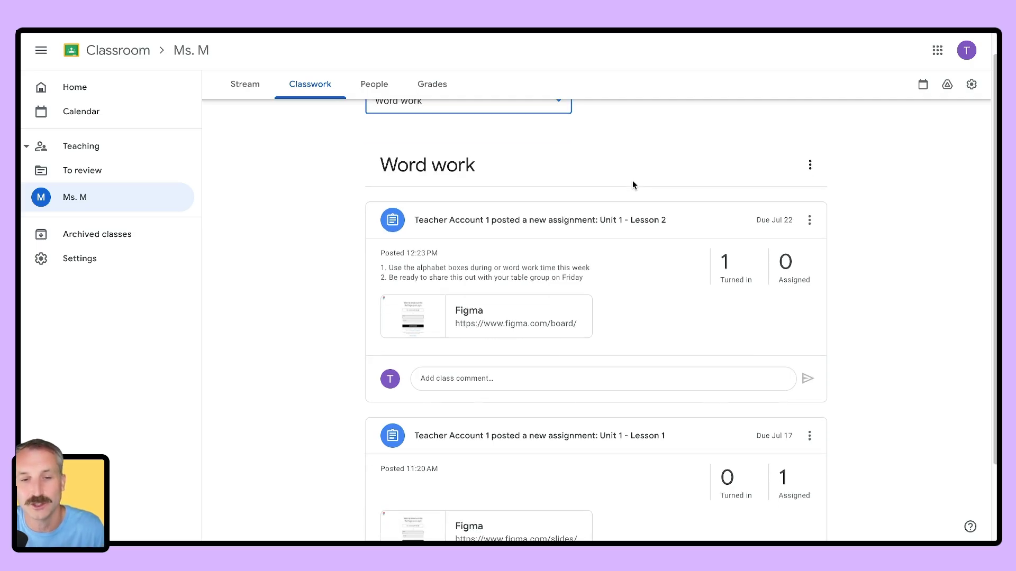
{"action": "scroll", "coordinate": [656, 253], "scroll_direction": "up", "scroll_amount": 1}
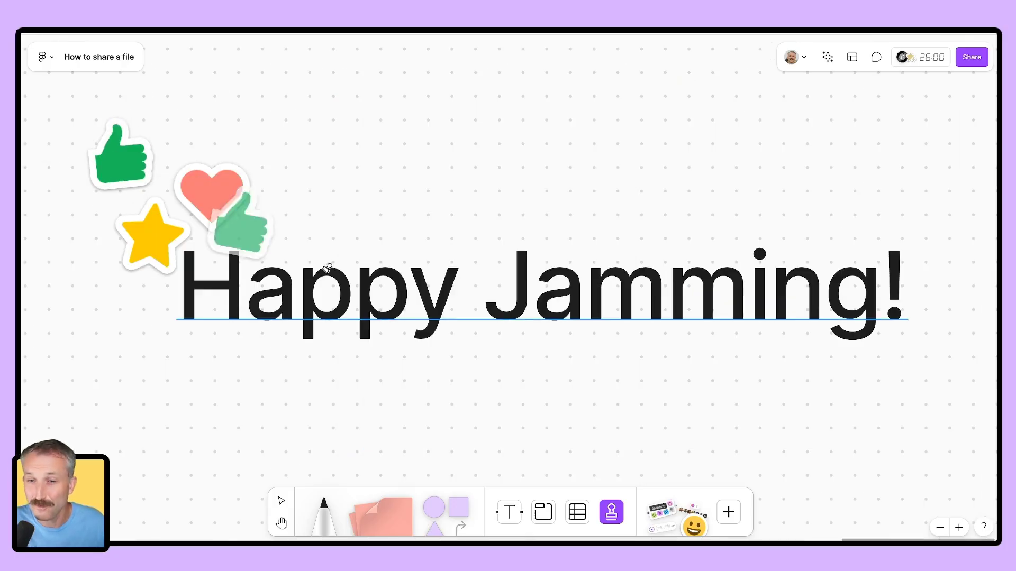
Step: Send a heart-eyes emote reaction over the Happy Jamming! board
{"action": "key", "text": "e"}
{"action": "left_click", "coordinate": [545, 394]}
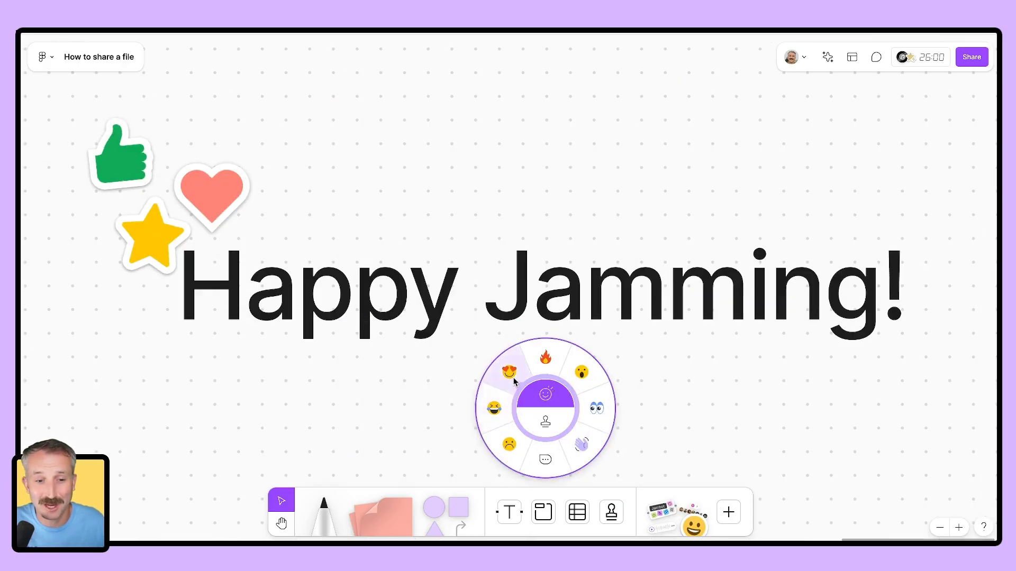